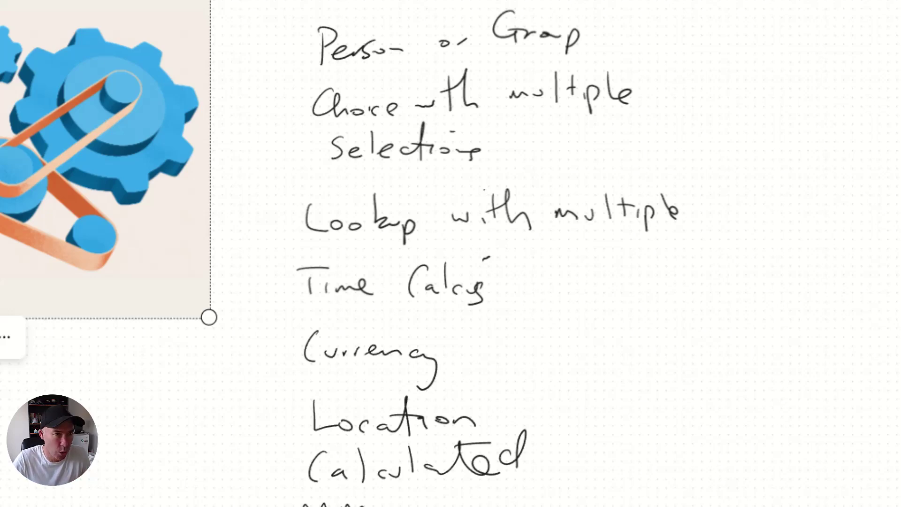
Open the properties of 'A Guide to Microsoft Teams Meeting Rooms.docx' in Training Manuals and show the Edit form options
left_click(848, 9)
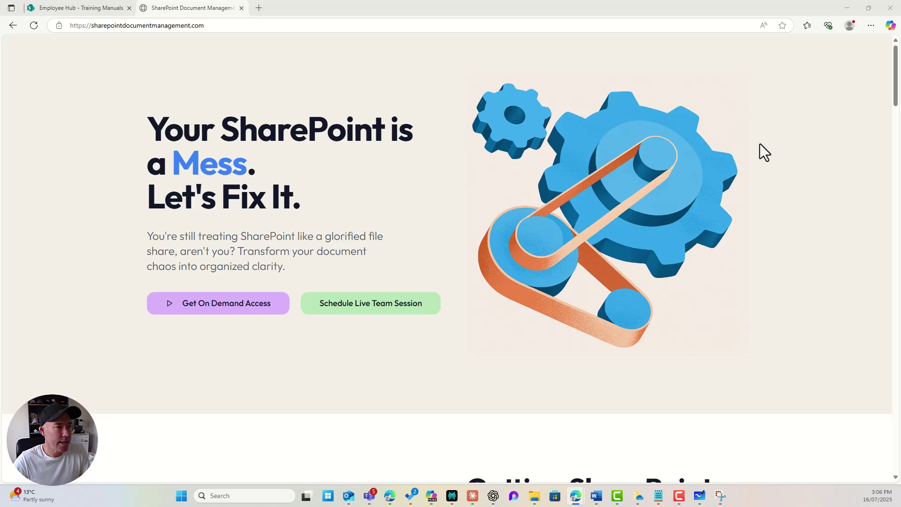
left_click(101, 10)
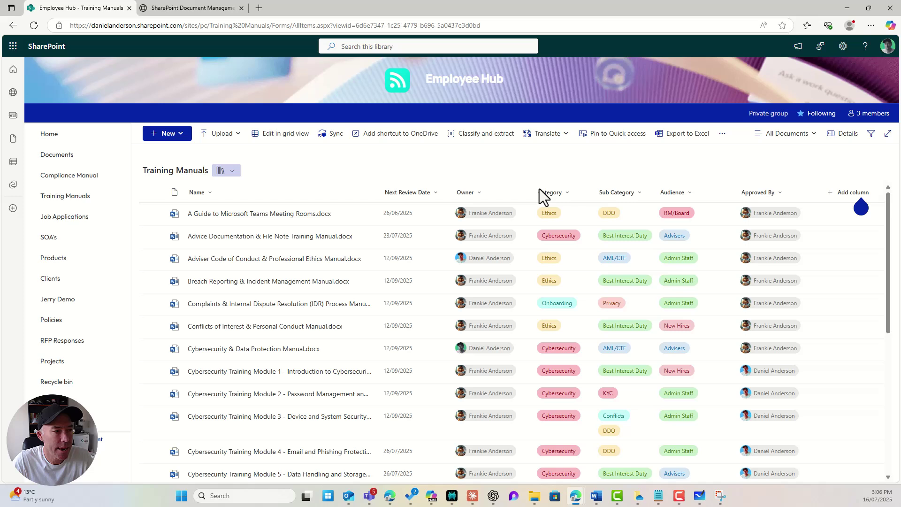
left_click(157, 214)
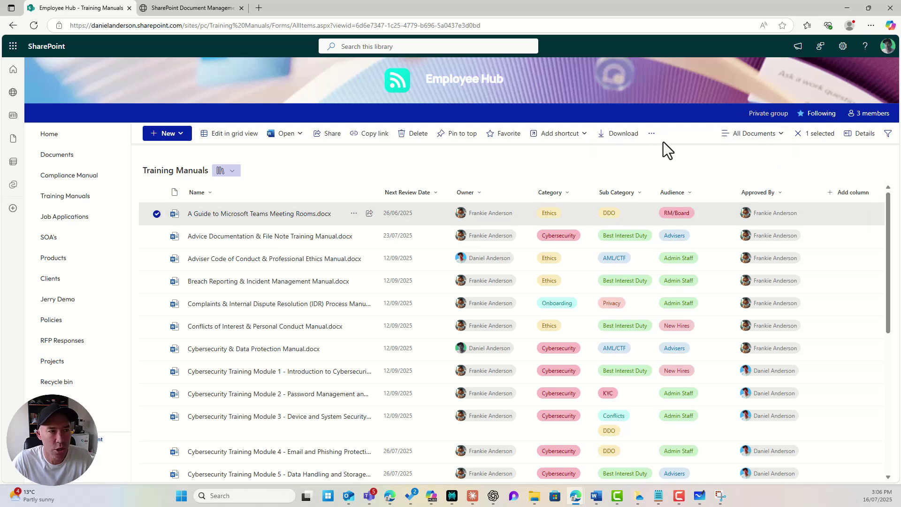
left_click(652, 133)
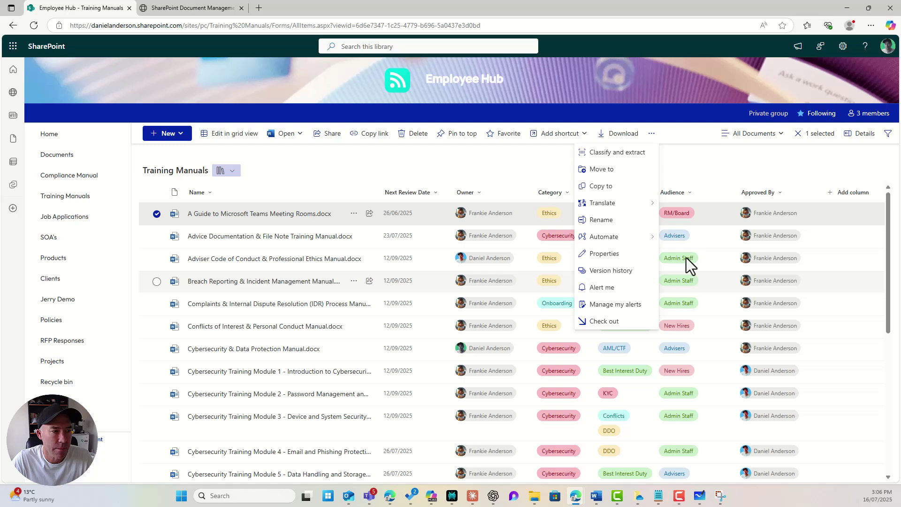
left_click(615, 255)
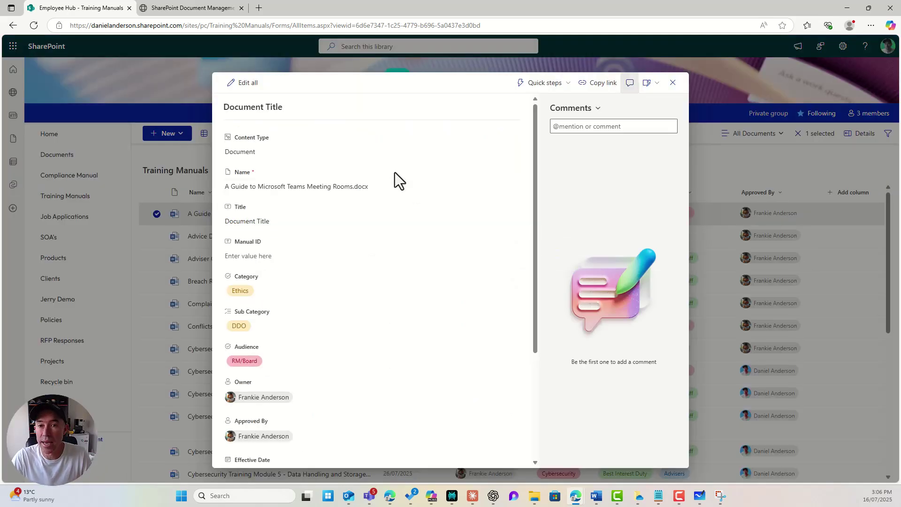
left_click(651, 85)
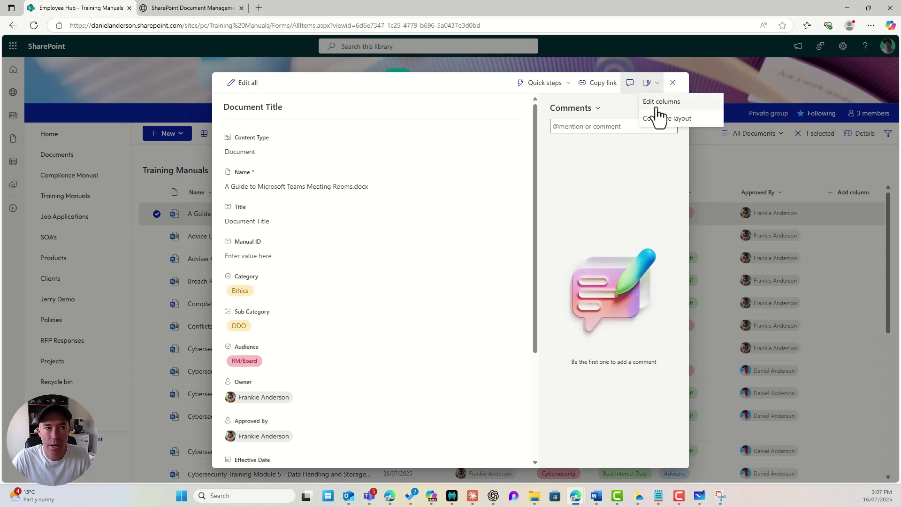
In Edit columns, start editing a conditional formula for the Sub Category column
left_click(657, 106)
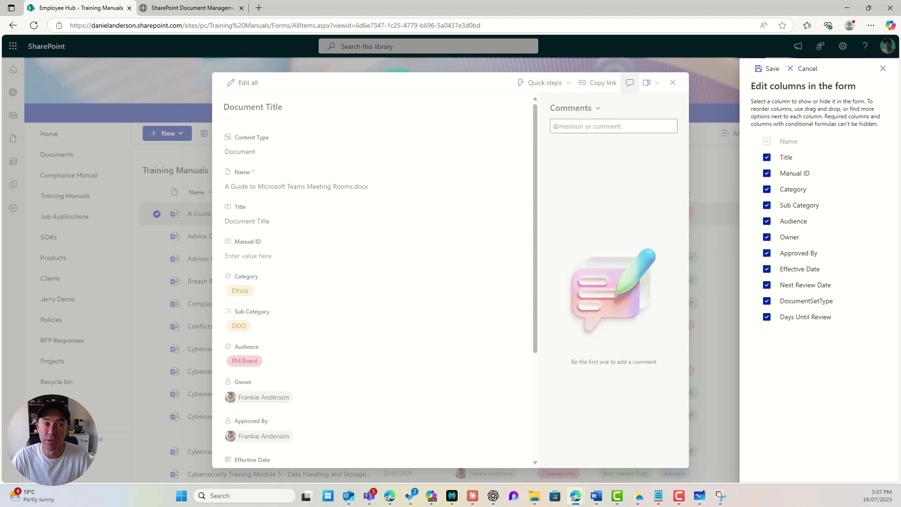
mouse_move(785, 199)
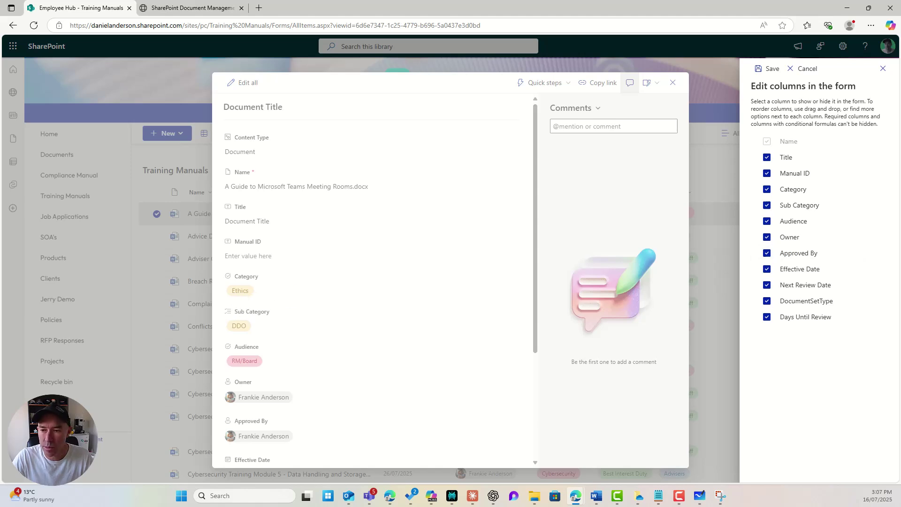
mouse_move(824, 211)
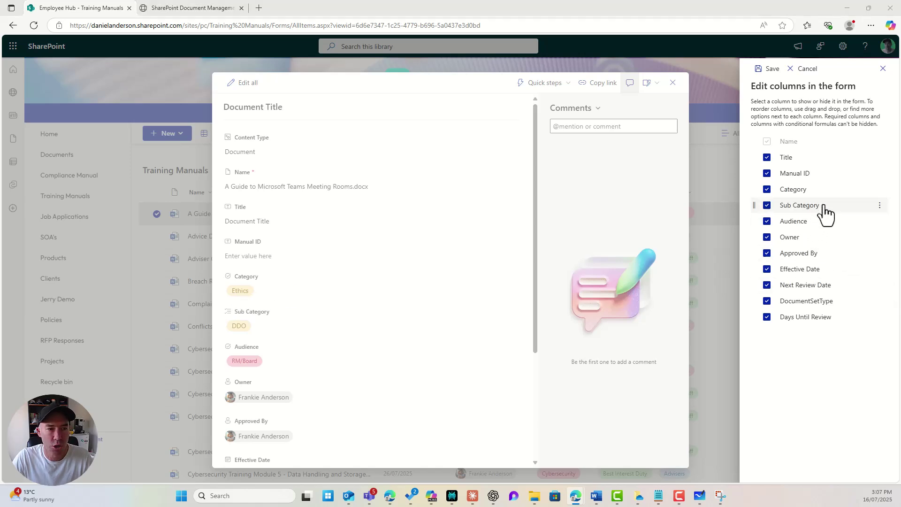
left_click(880, 206)
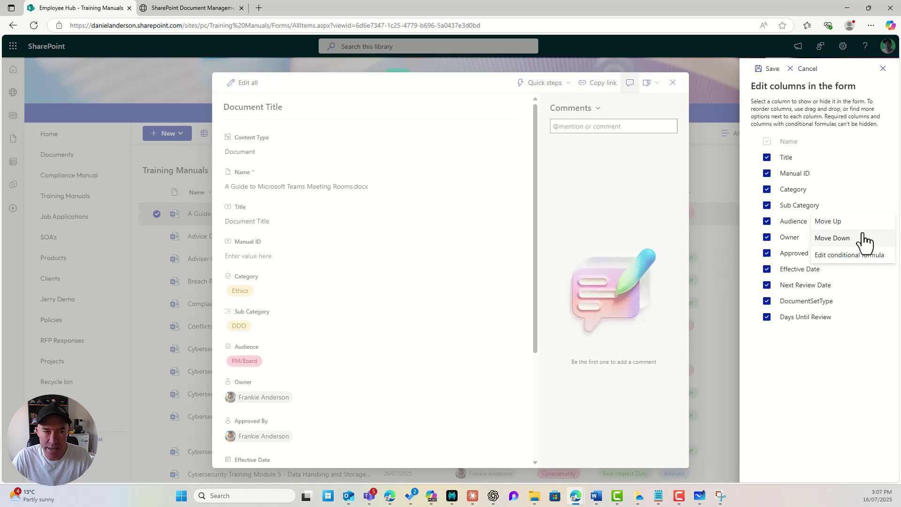
left_click(856, 259)
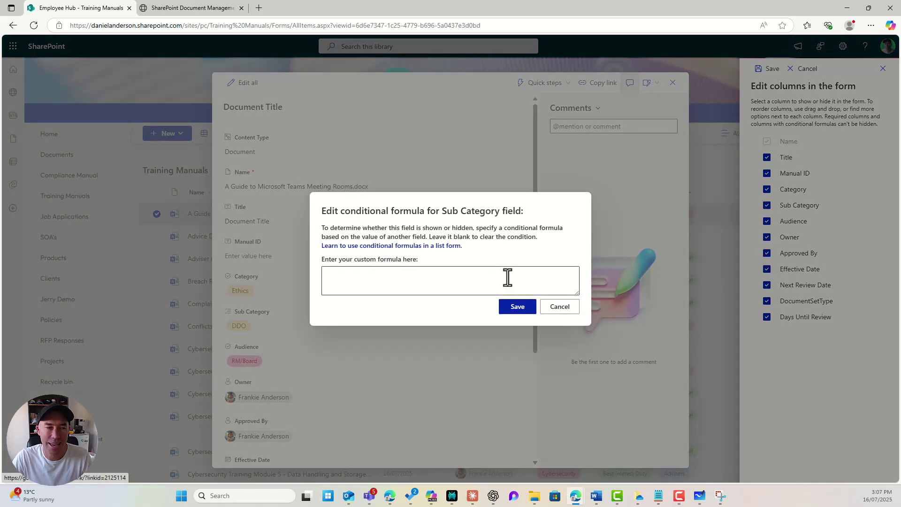
Save the Sub Category formula =if([$Category] == 'Ethics', 'true', 'false')
left_click(508, 277)
type("=if([$Category] == 'Product Management', 'true', 'false')")
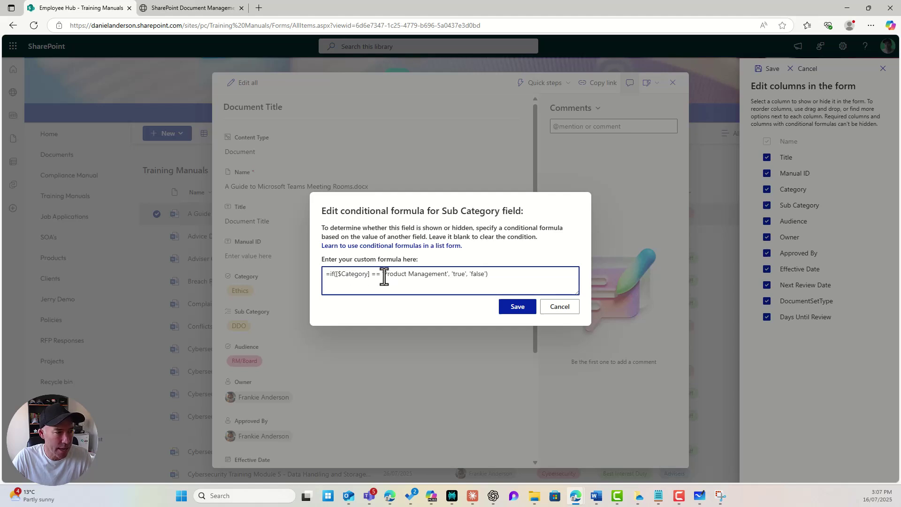
left_click_drag(383, 276, 446, 275)
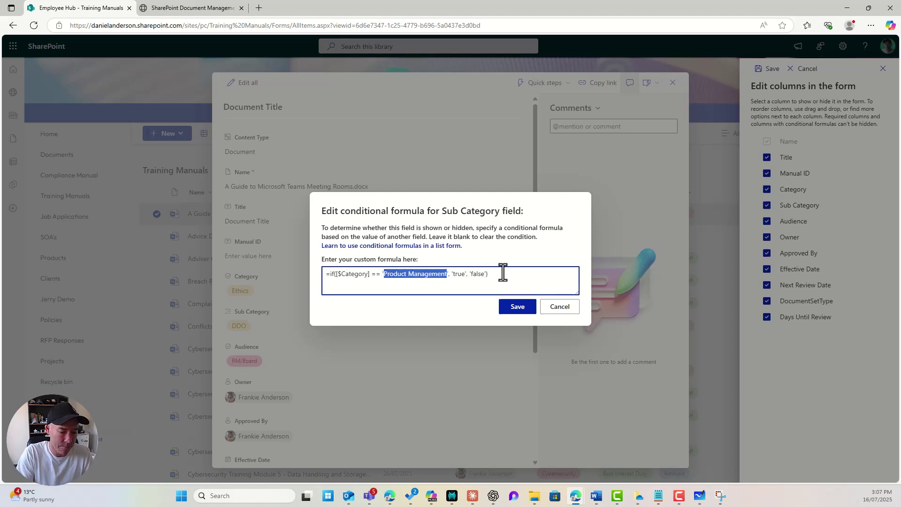
type("Ethics")
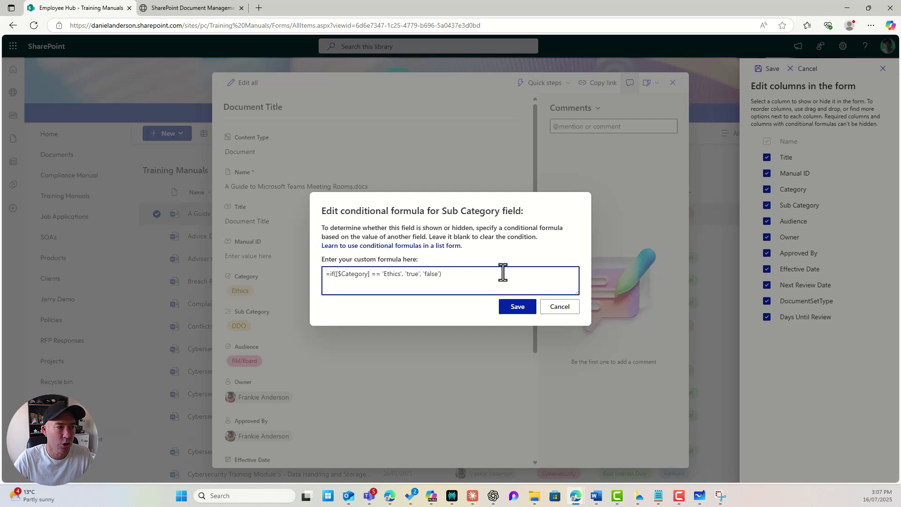
left_click_drag(406, 276, 418, 277)
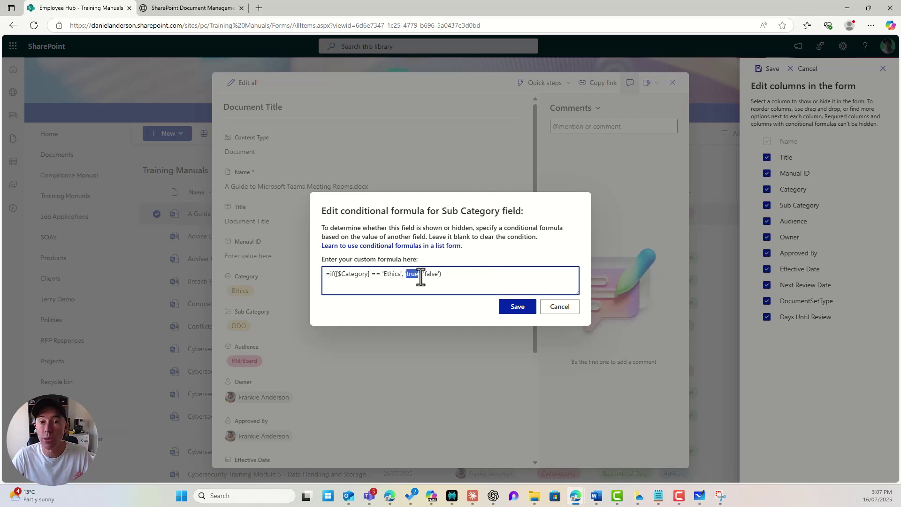
left_click(515, 308)
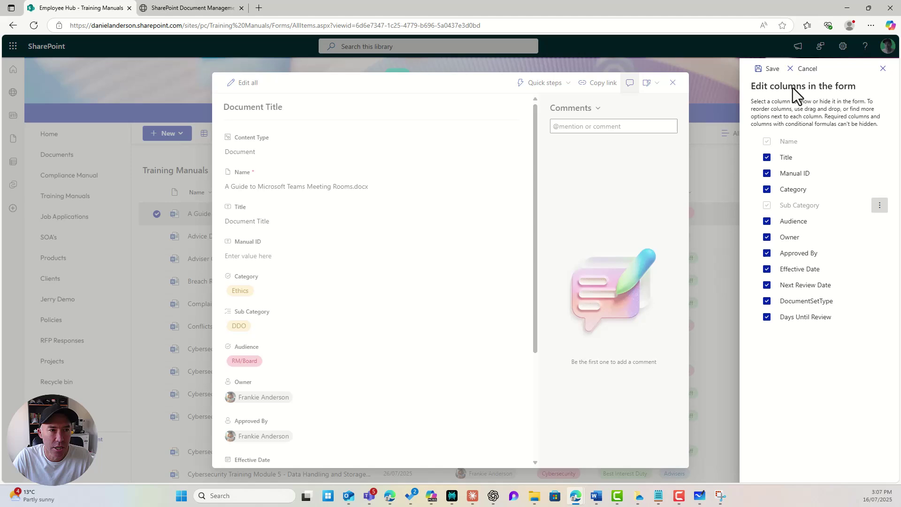
Save the form columns, then switch Category to Advice Process and back to Ethics to test
left_click(769, 69)
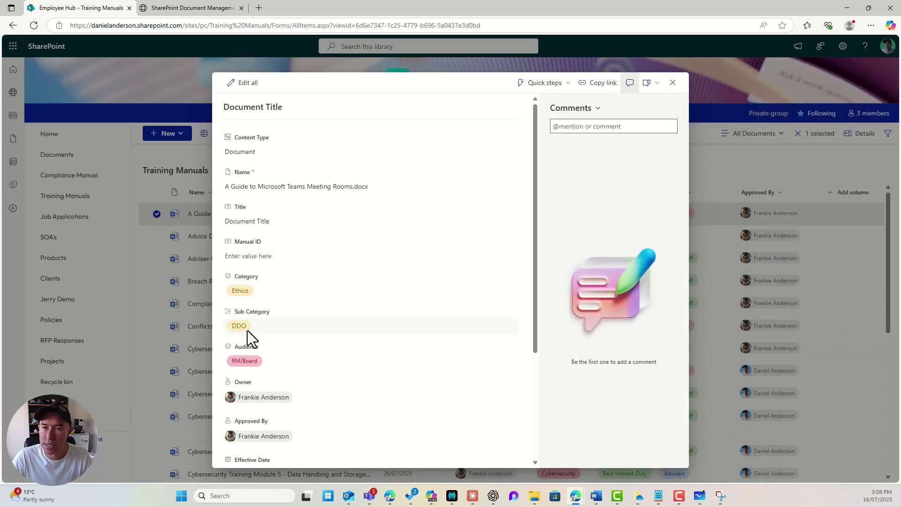
left_click(262, 291)
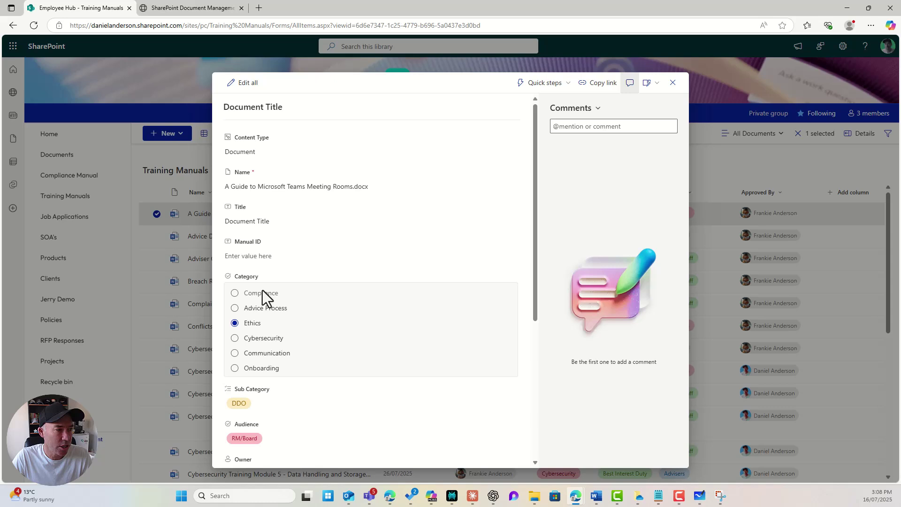
left_click(253, 308)
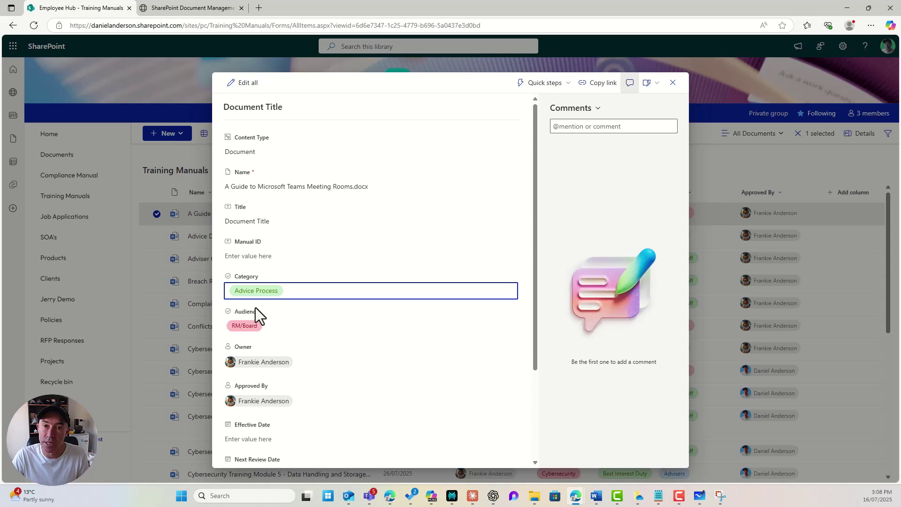
left_click(269, 296)
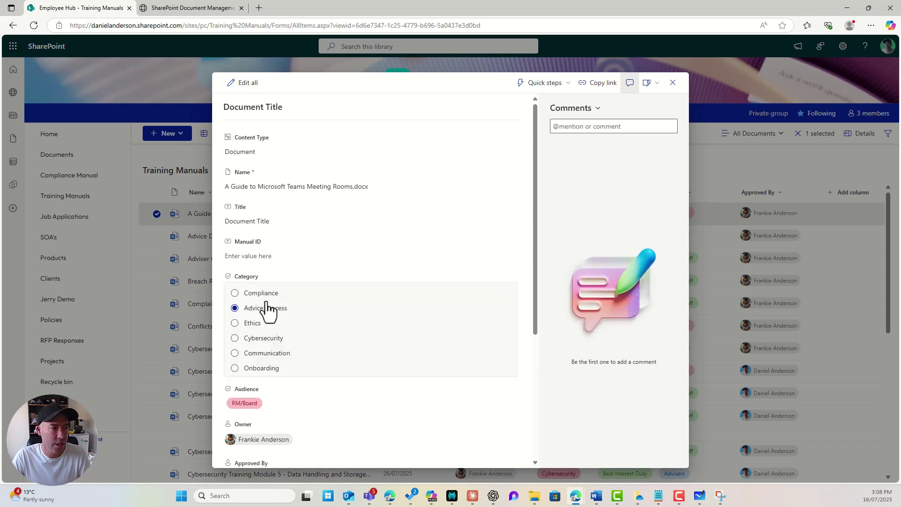
left_click(258, 326)
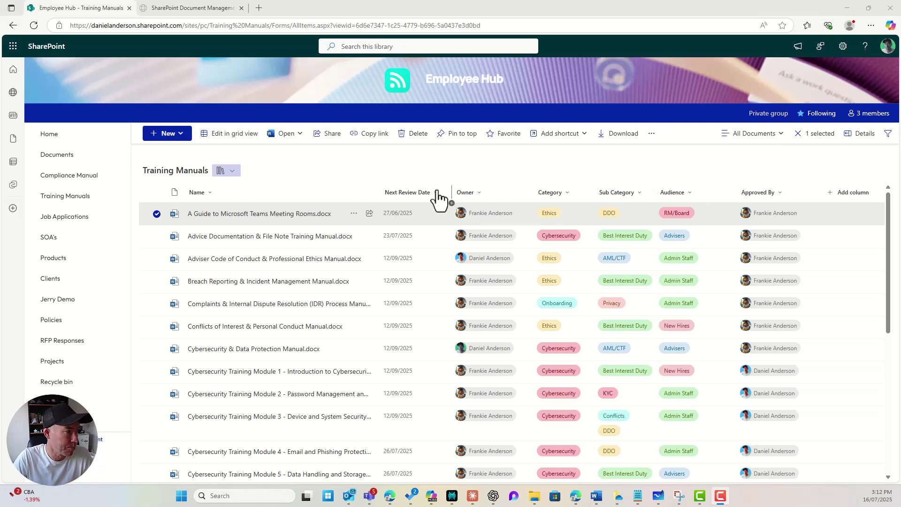
Reopen the document's properties and open the form's Header formatting code box
left_click(652, 135)
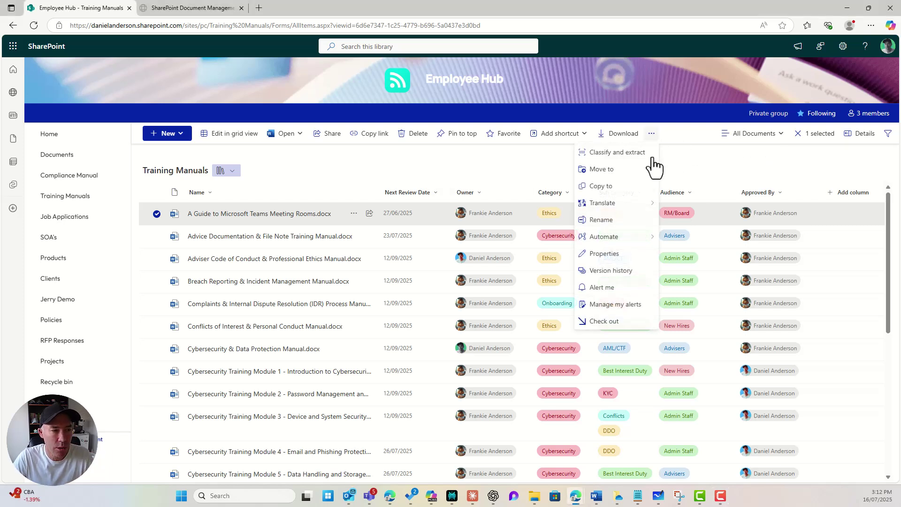
left_click(615, 252)
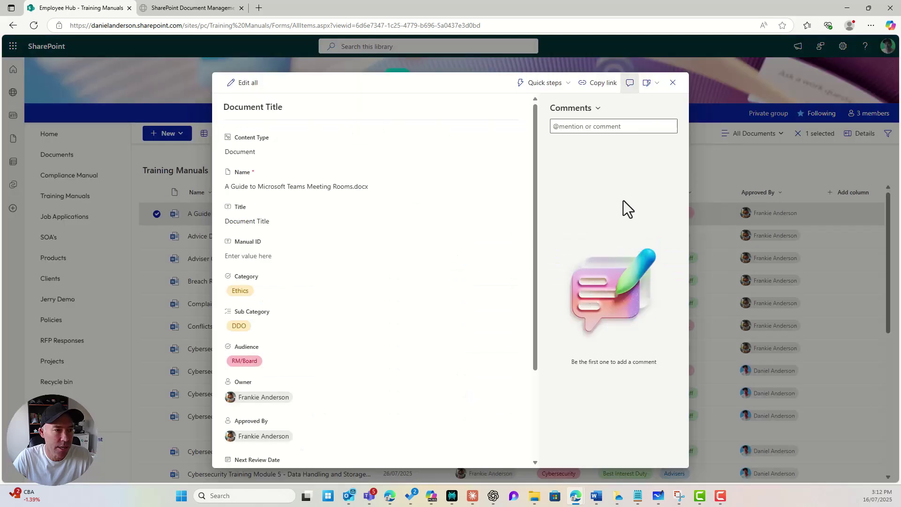
left_click(652, 84)
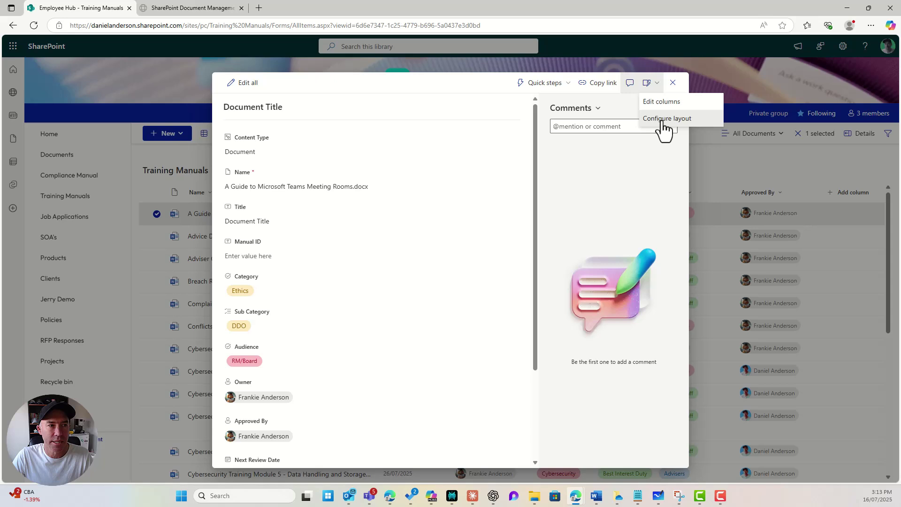
left_click(661, 120)
left_click(557, 208)
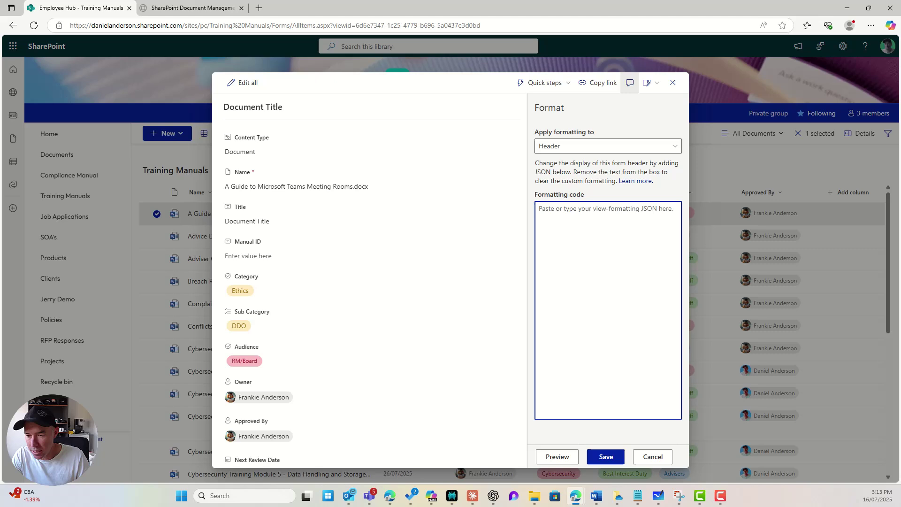
Glance at Notepad, then launch the M365 Copilot chat
key("alt+Tab")
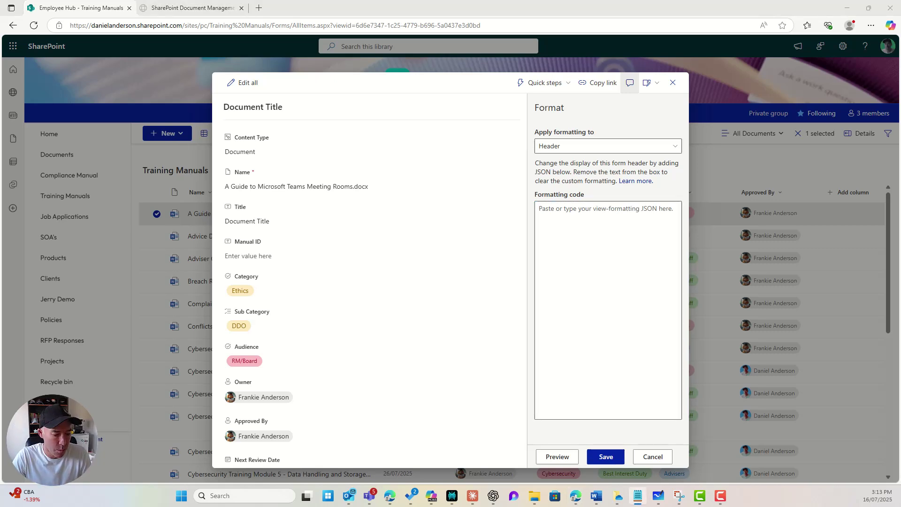
key("alt+Tab")
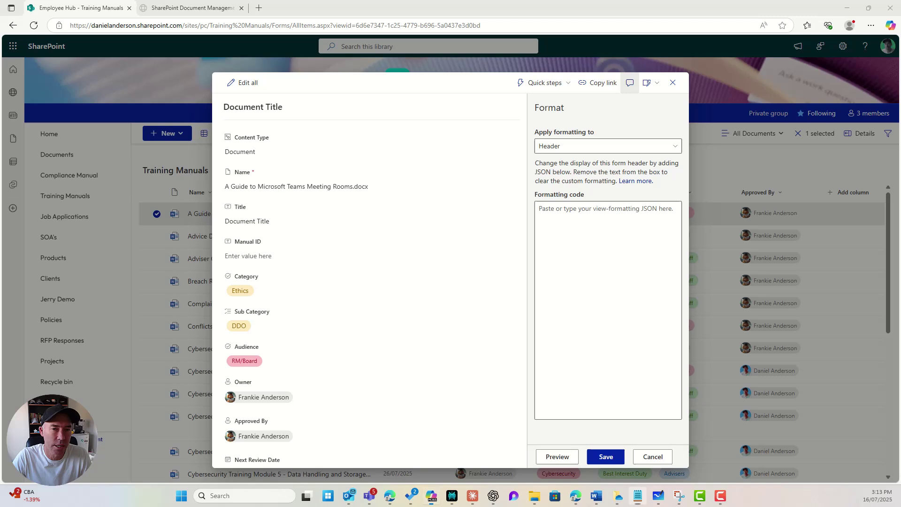
key("super+c")
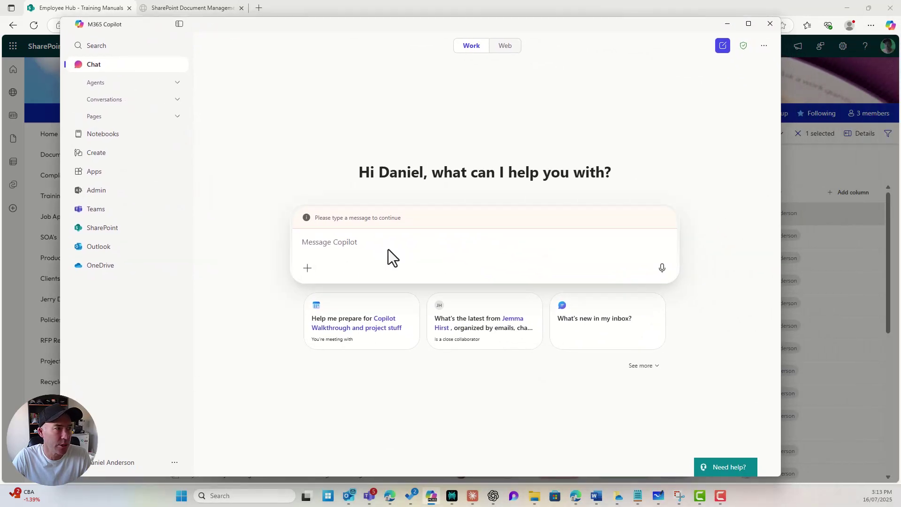
Send Copilot the pasted header prompt, adding 'the' and 'and I want the Document Title'
left_click(358, 243)
key("ctrl+v")
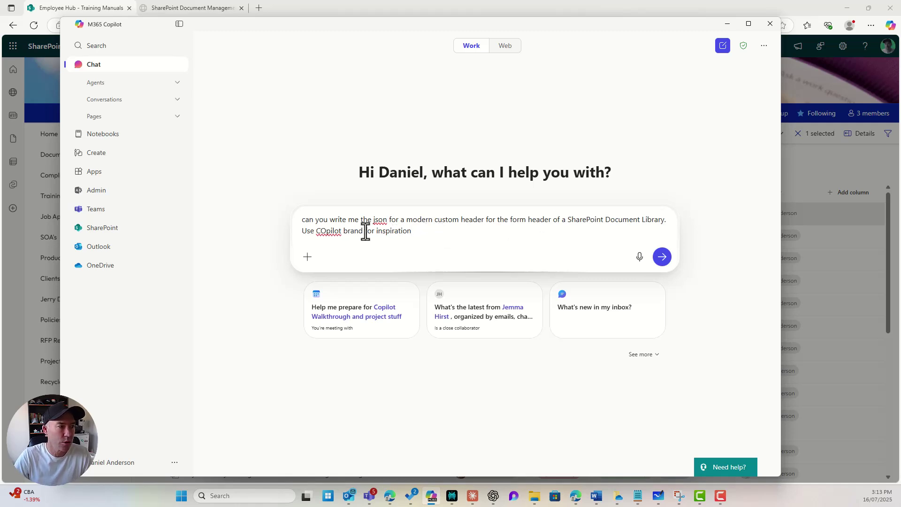
left_click(320, 231)
type("the")
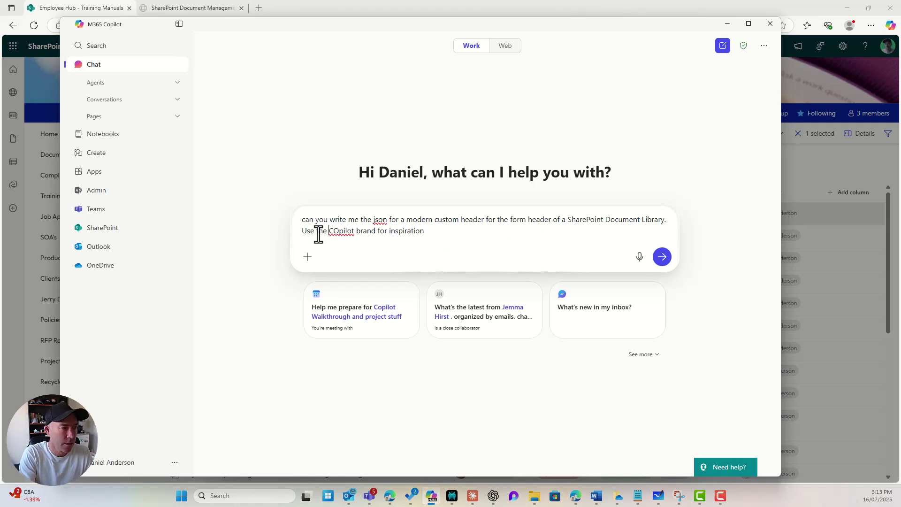
left_click(437, 230)
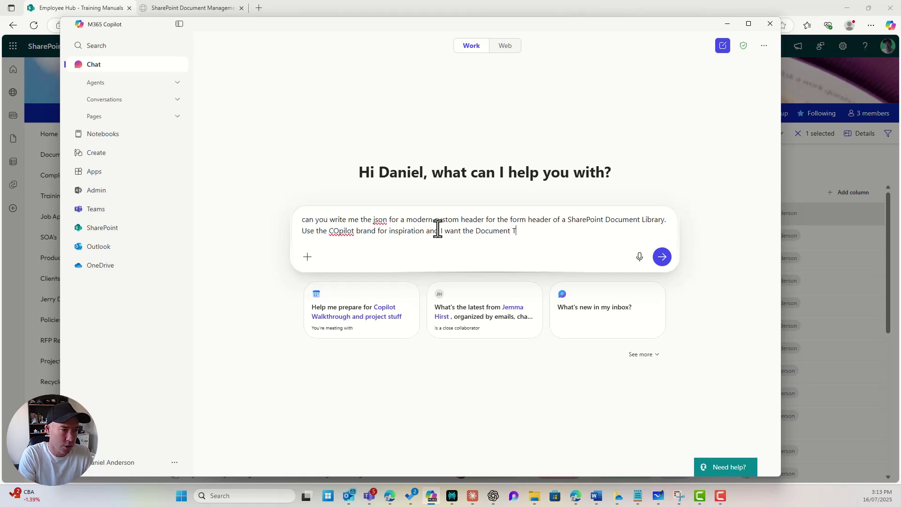
type("and I want the Document Title displayed in the ehader")
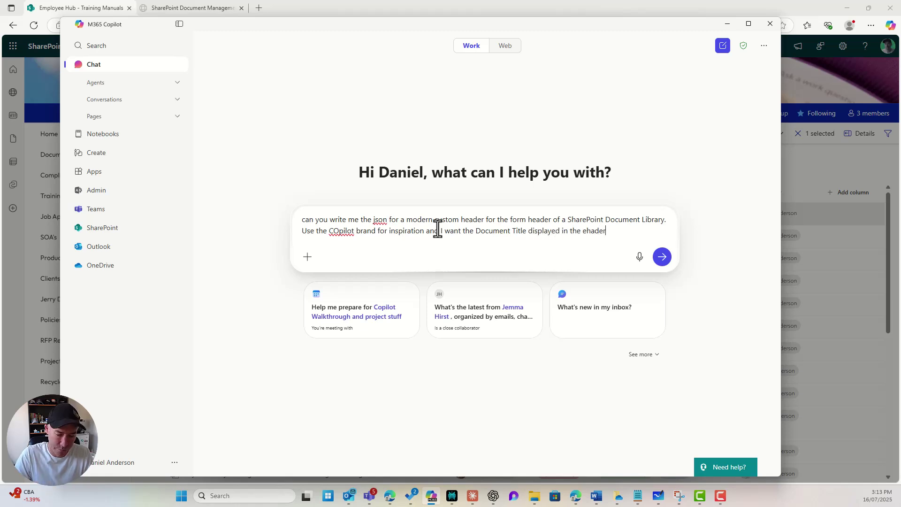
key("BackSpace")
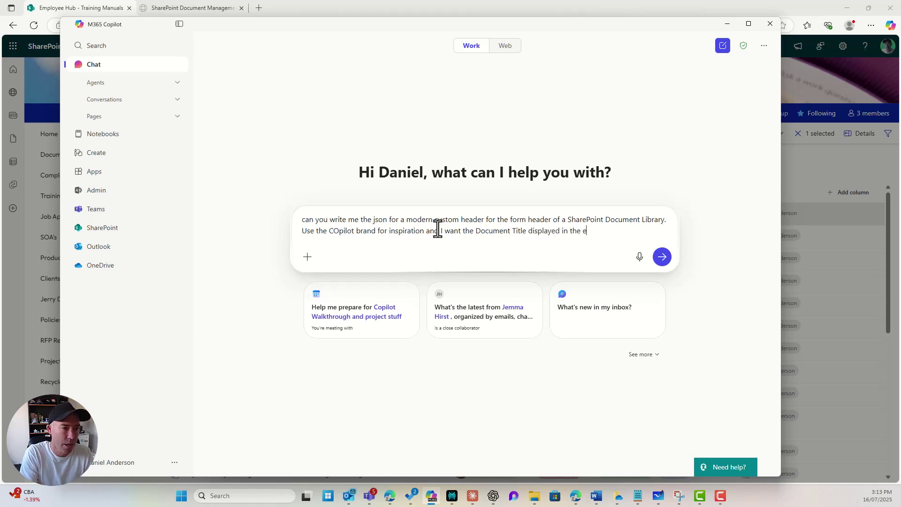
type("r")
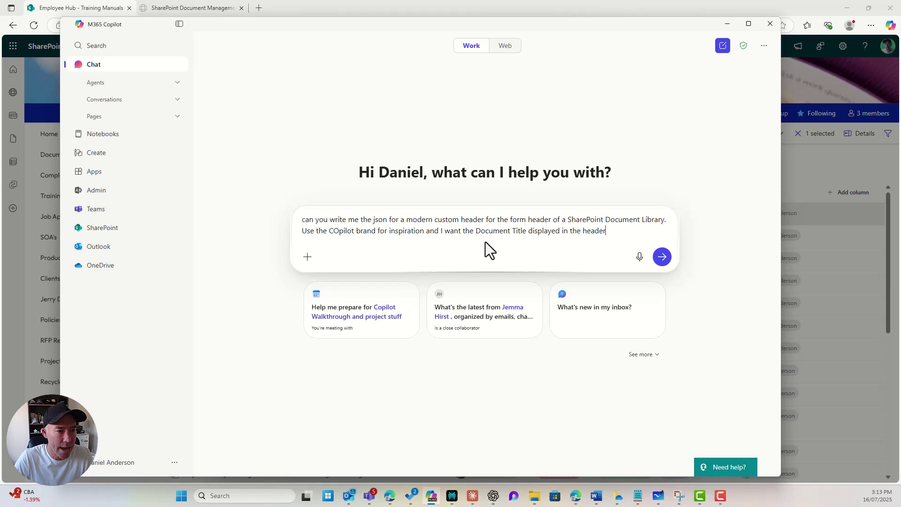
left_click(662, 257)
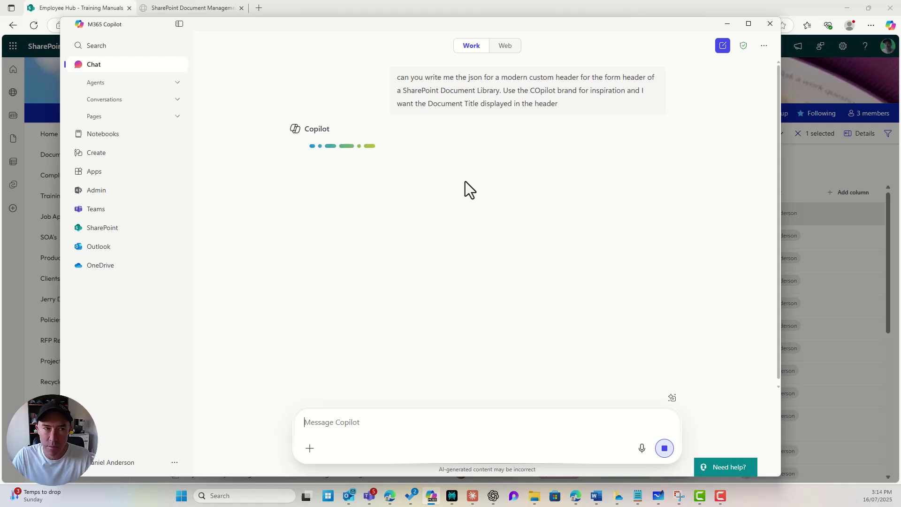
Reposition the Copilot window while the #0067B8 header JSON generates, then copy the code
left_click_drag(383, 25, 400, 261)
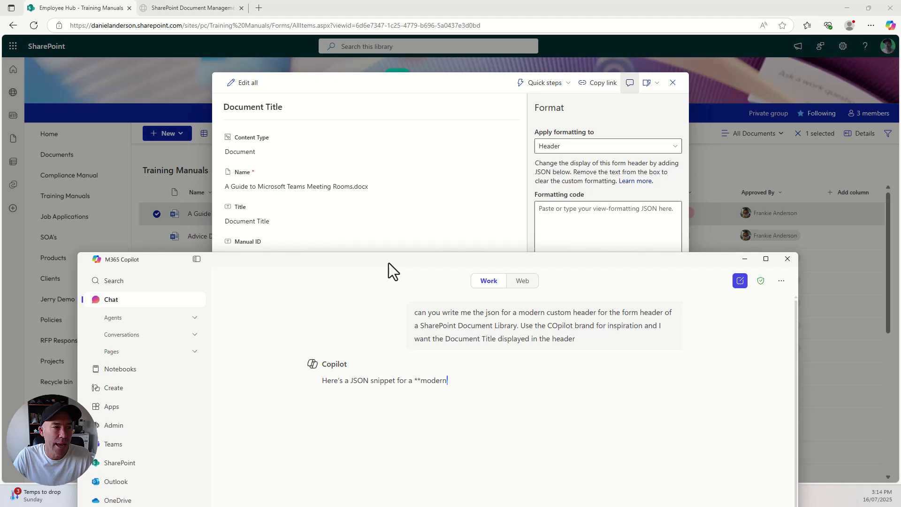
left_click_drag(389, 263, 385, 39)
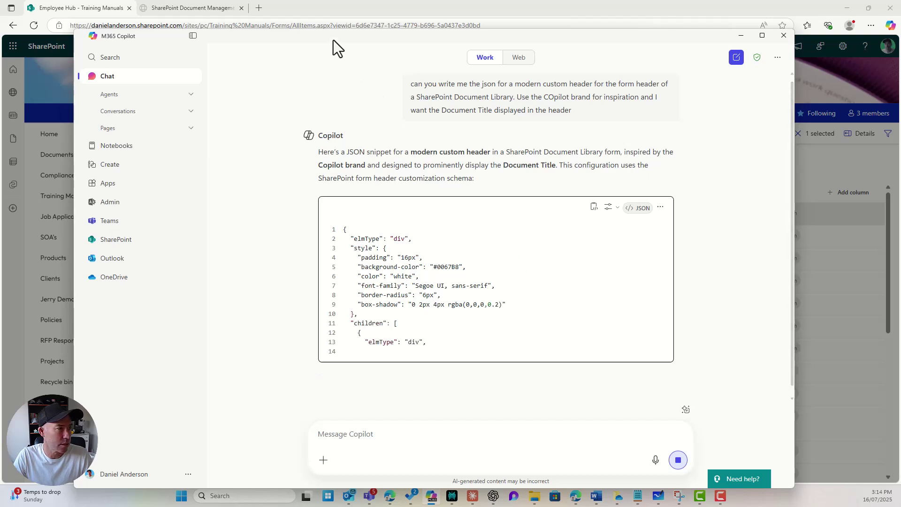
left_click_drag(332, 40, 316, 19)
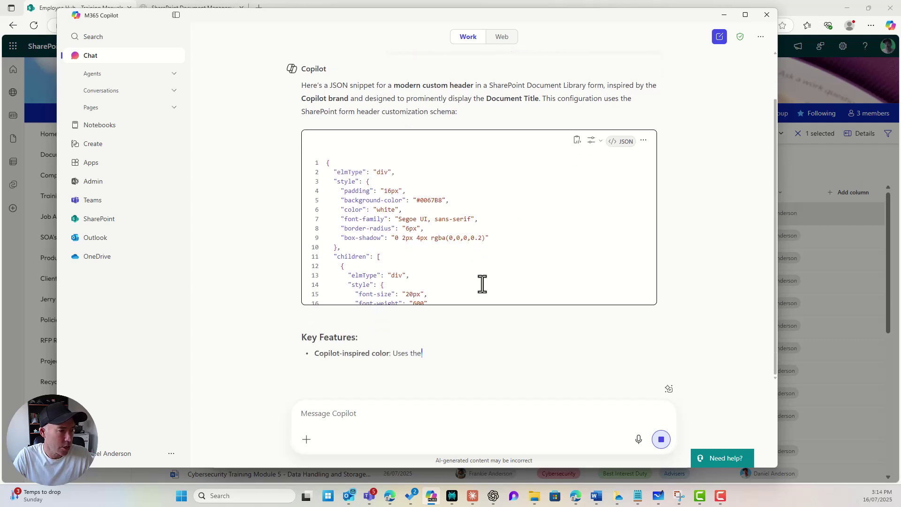
left_click(577, 141)
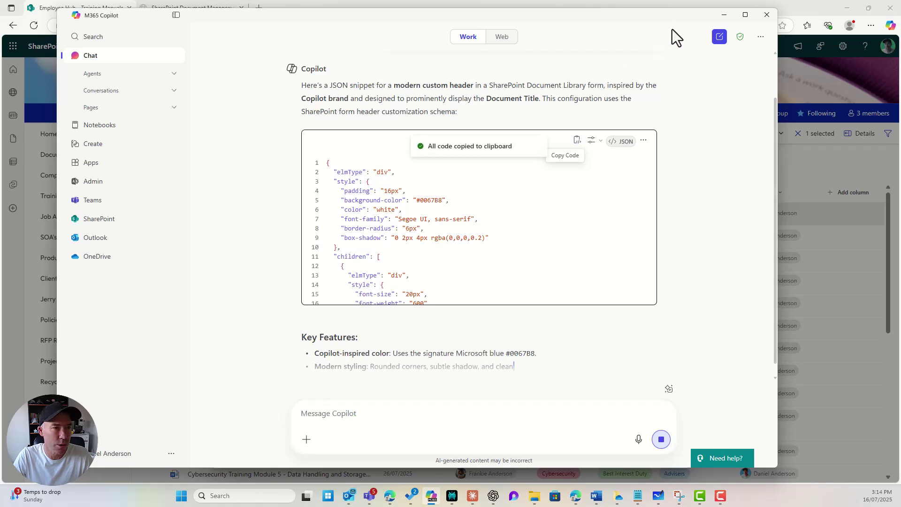
Paste the Copilot JSON into the header code, preview it, and select the 'Copilot Document' label
left_click(723, 14)
left_click(594, 243)
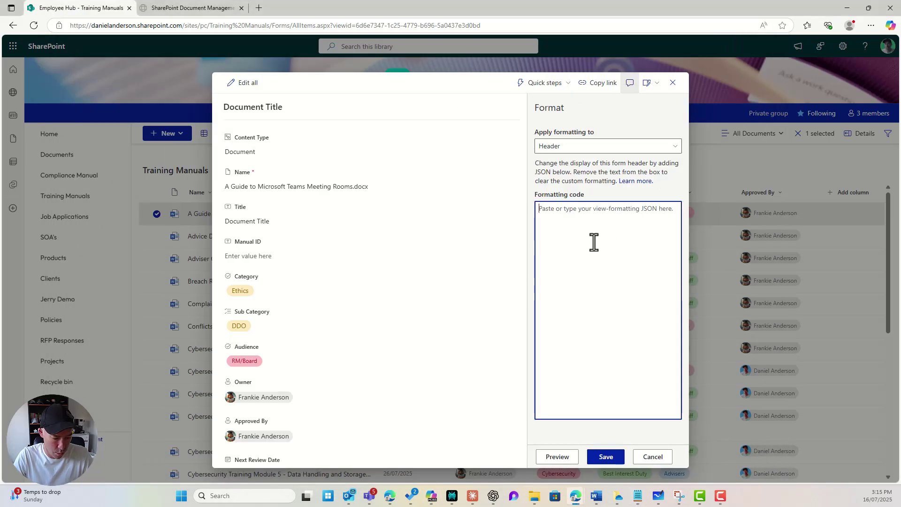
key("ctrl+v")
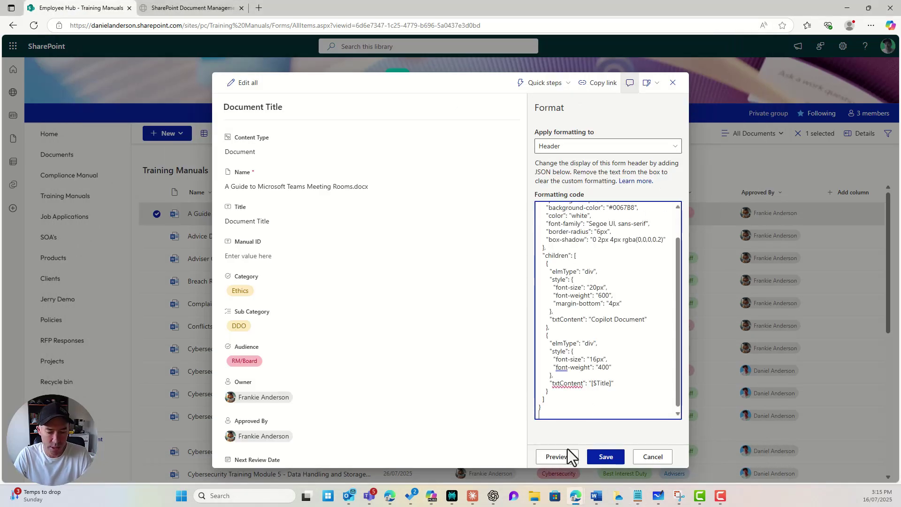
left_click(560, 464)
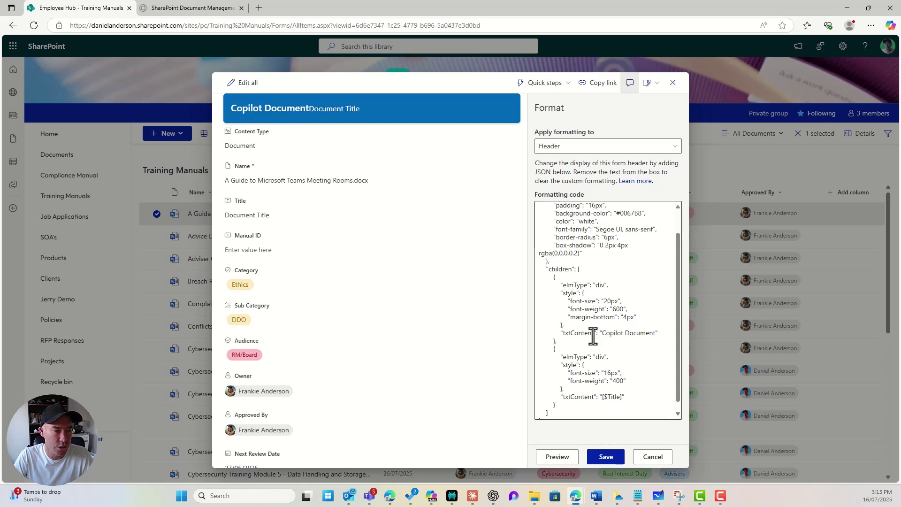
left_click_drag(602, 333, 656, 332)
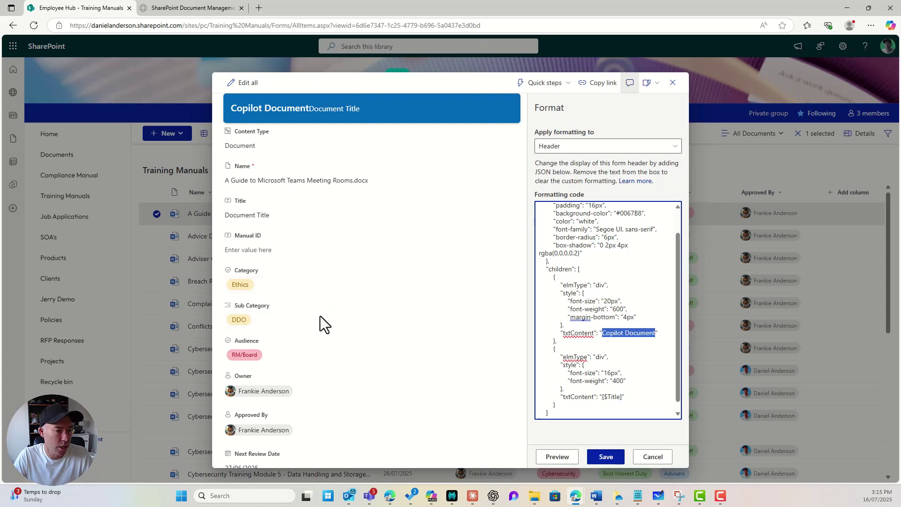
Ask Copilot to remove the pasted 'Copilot Document' label from the header formatting
mouse_move(427, 496)
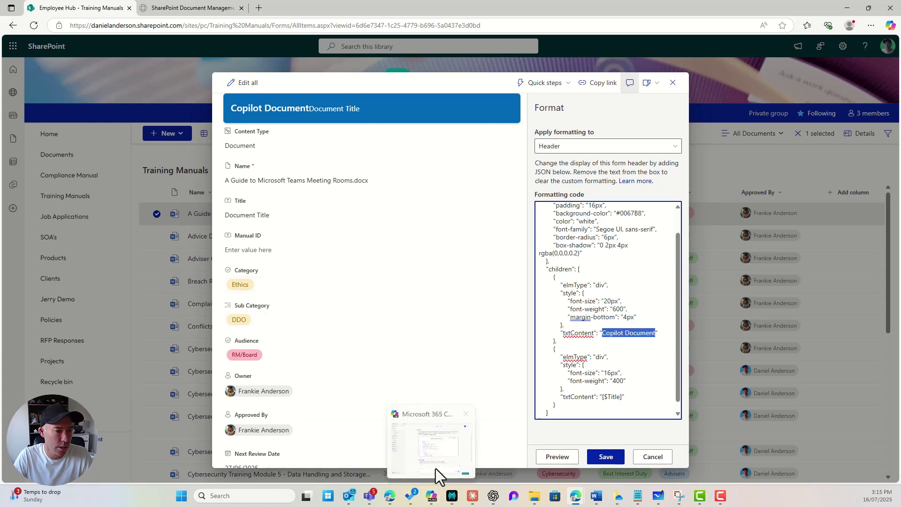
left_click(435, 468)
key("ctrl+v")
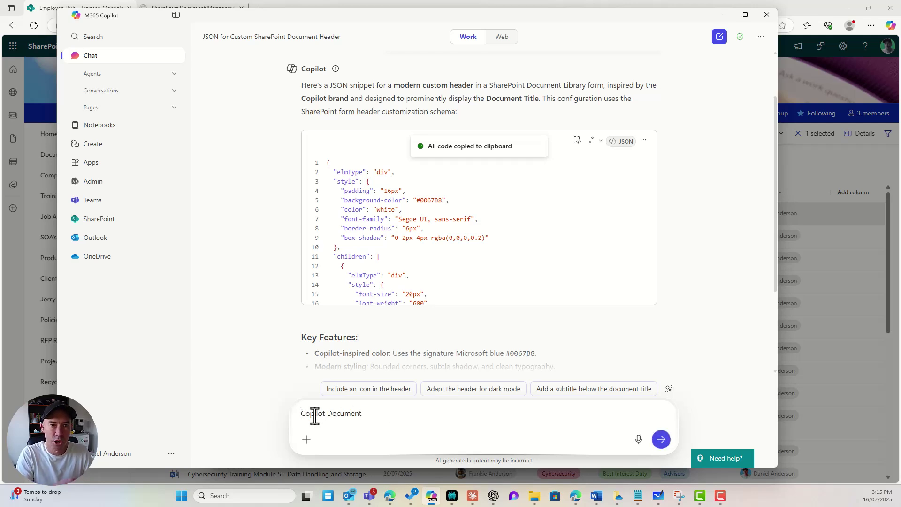
type("can you please")
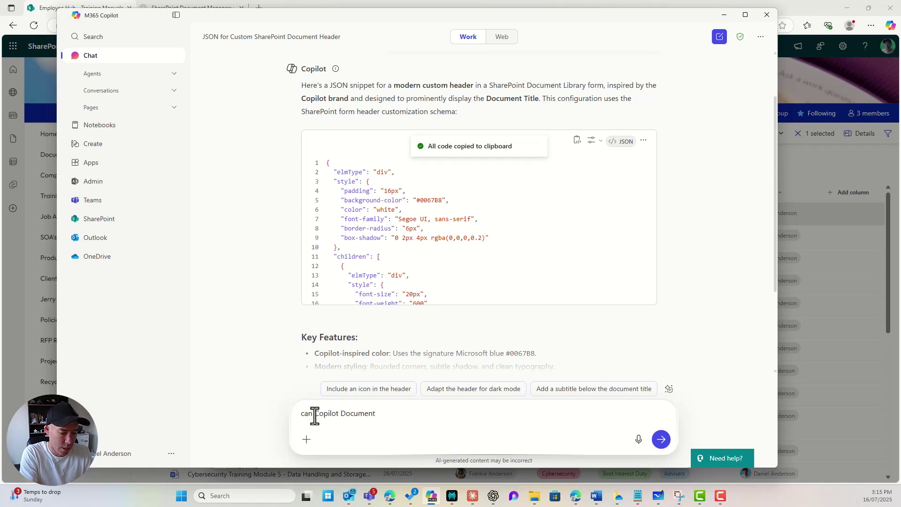
type(" remove t")
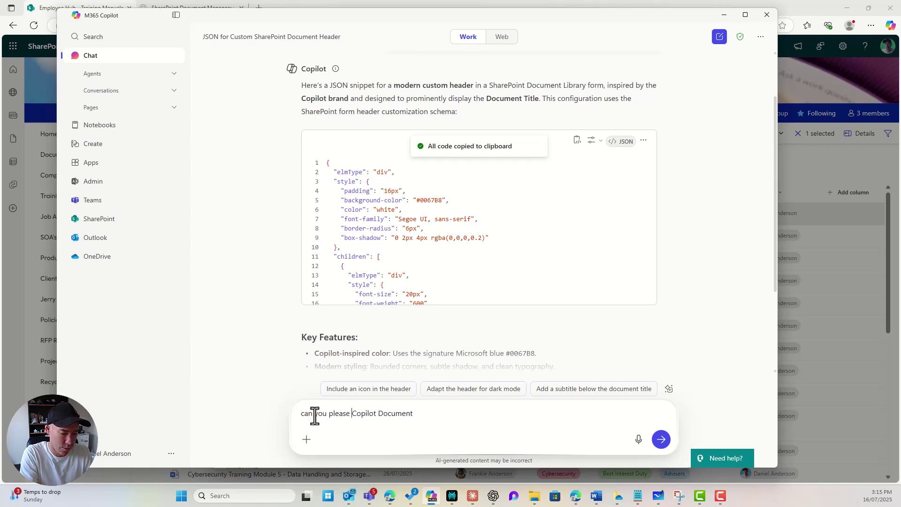
type("his f")
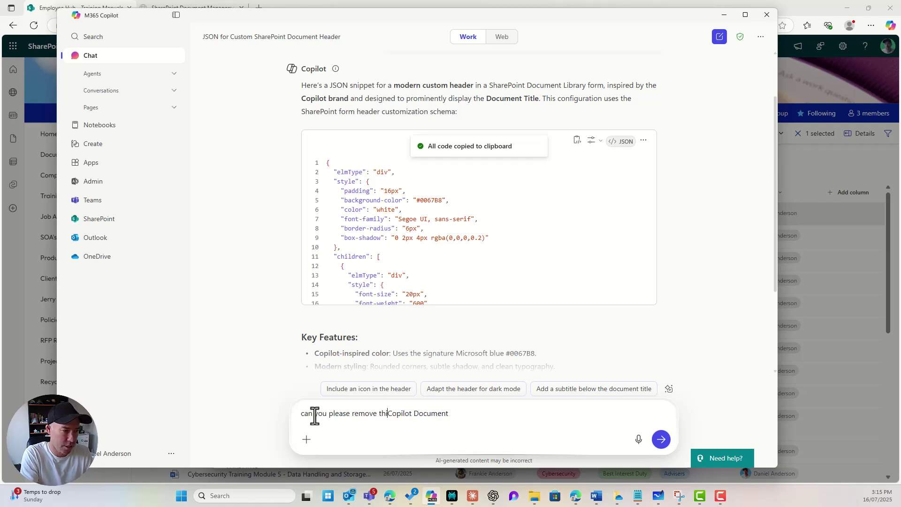
type("rom the formatt")
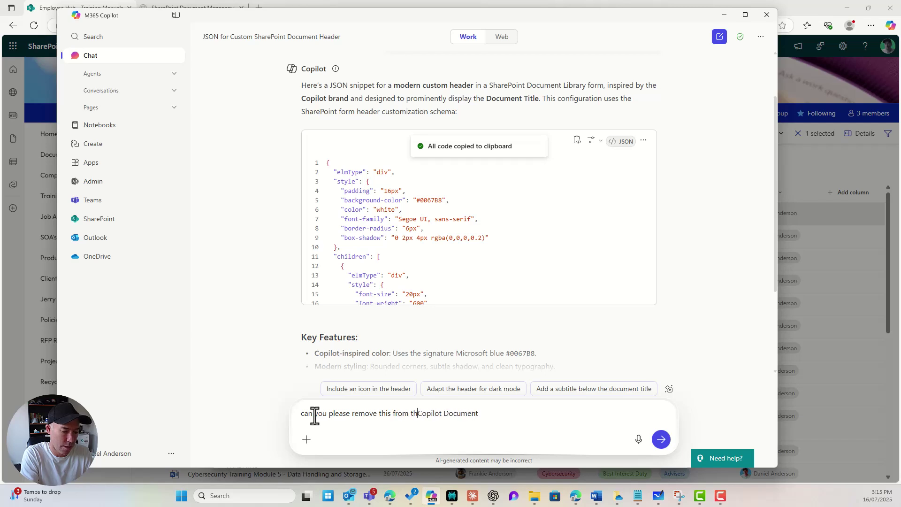
type("ing ")
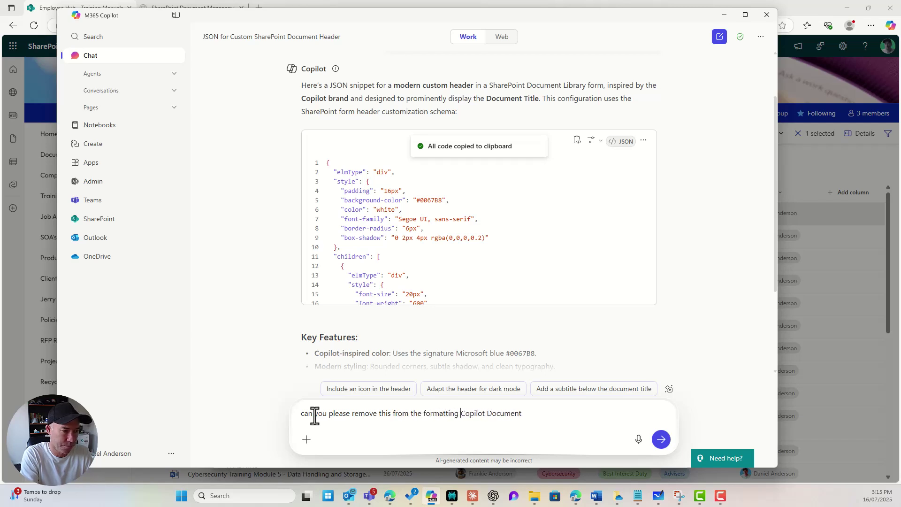
type("please -")
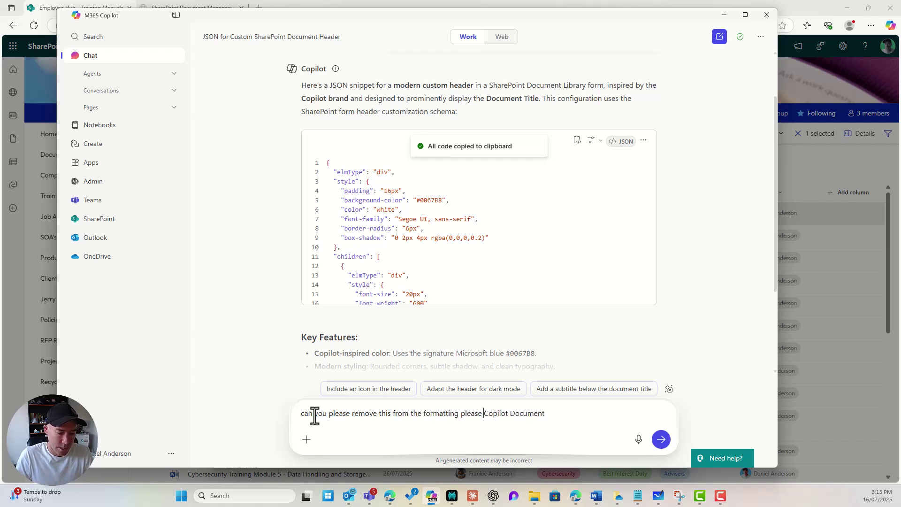
left_click(661, 439)
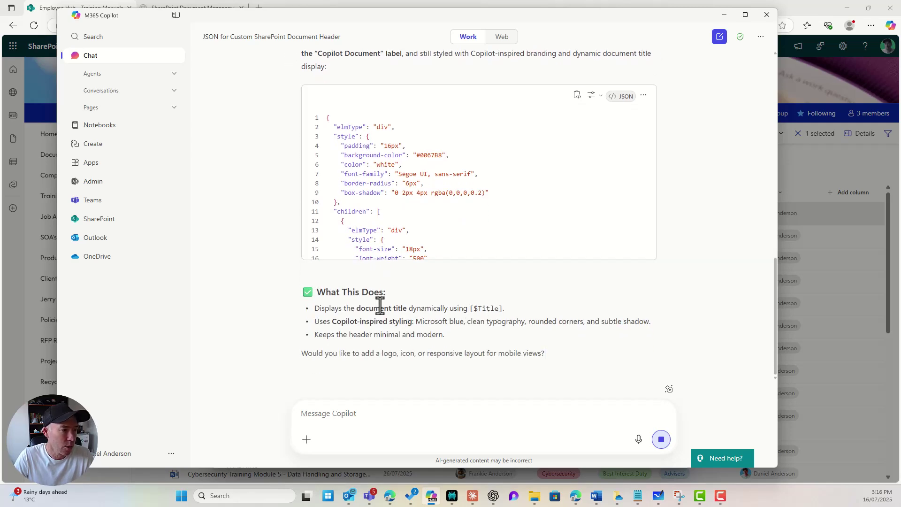
Replace the header code with the revised JSON, preview the blue Document Title banner, and save
left_click_drag(381, 308, 431, 308)
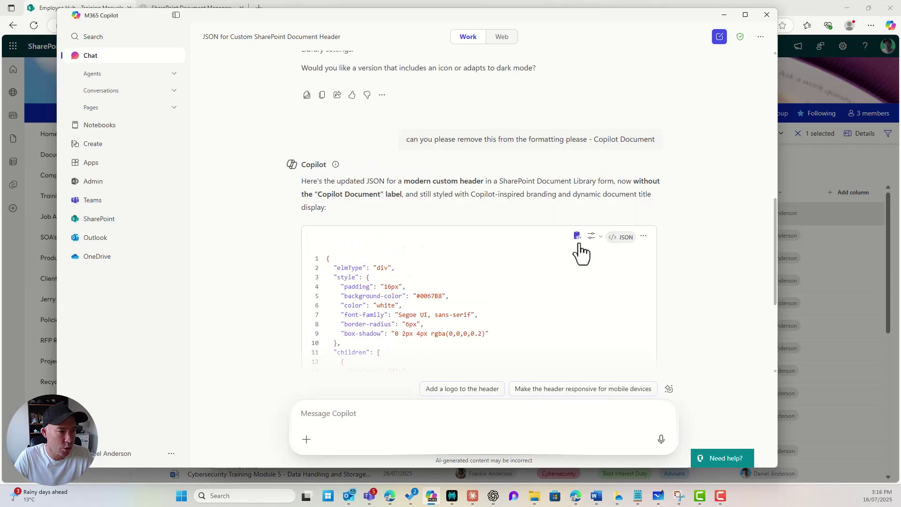
left_click(724, 14)
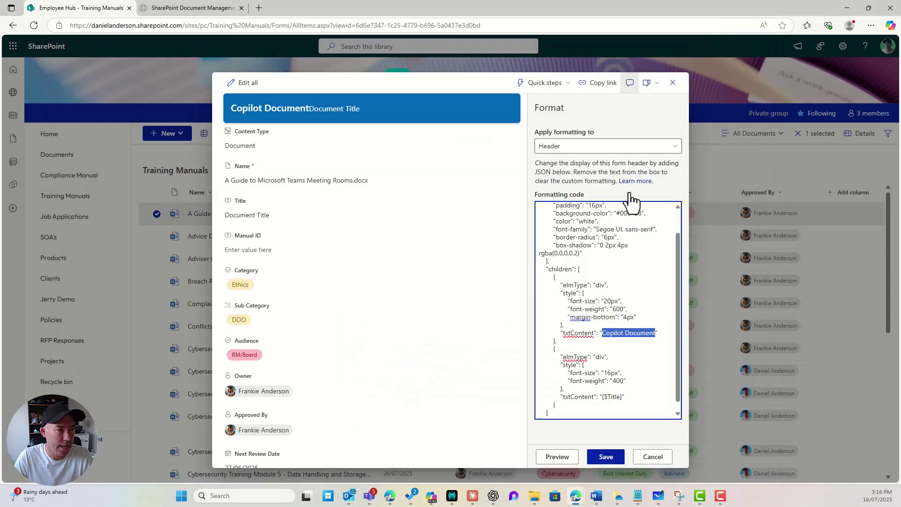
left_click(603, 325)
key("ctrl+a")
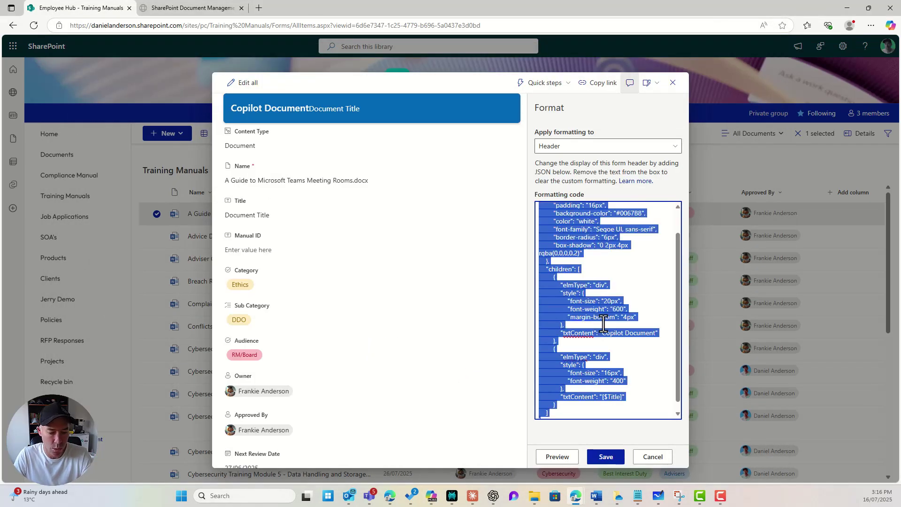
key("BackSpace")
key("ctrl+v")
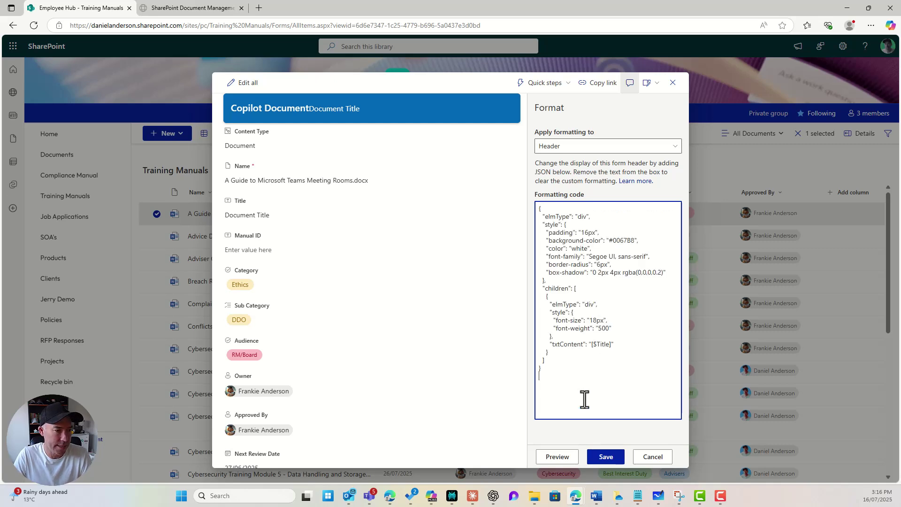
left_click(559, 457)
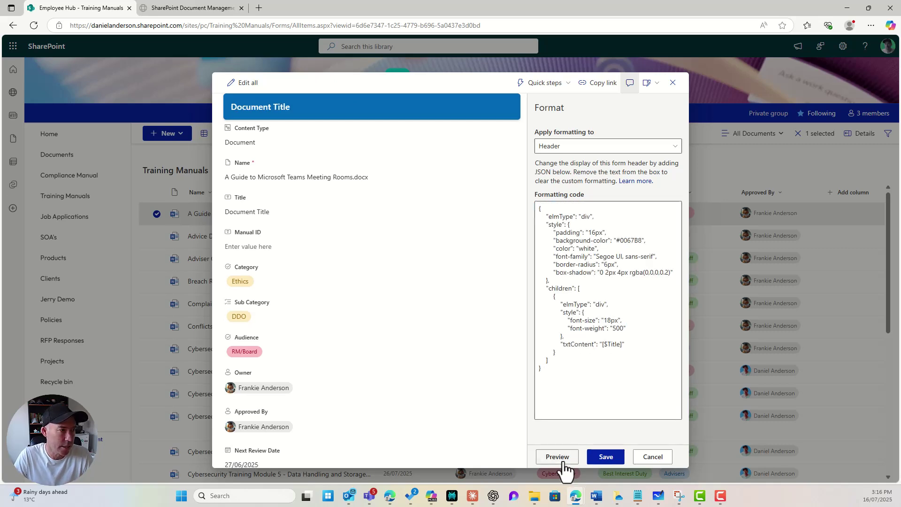
left_click(604, 457)
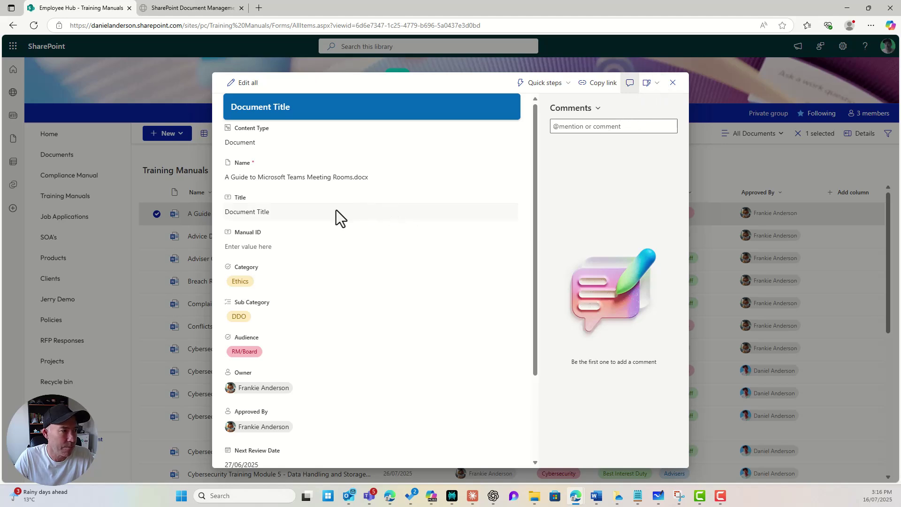
Set the Teams meeting rooms guide's Title to 'This is the title' and close its details panel
left_click(285, 213)
type("This")
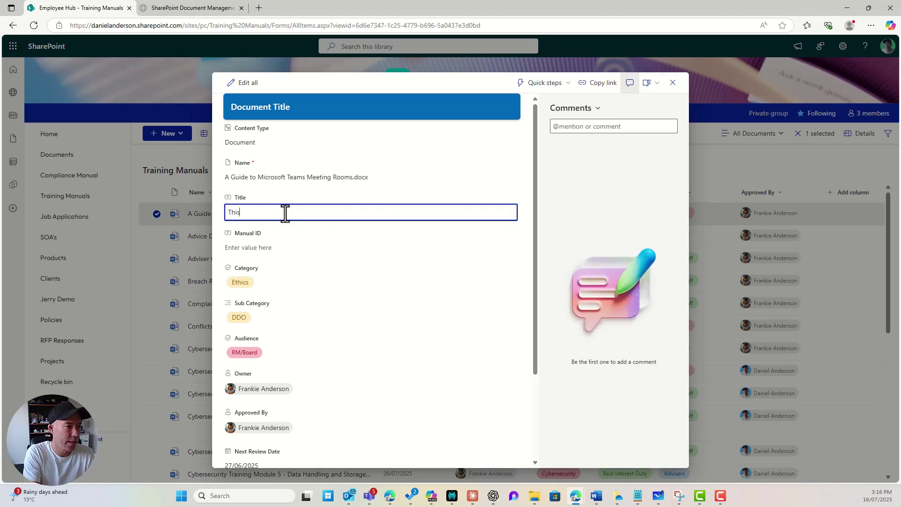
type(" is the titl")
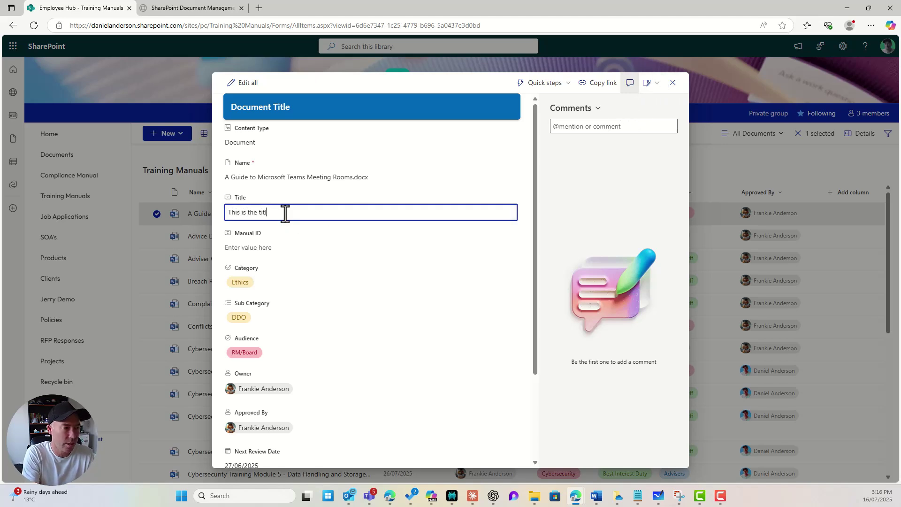
type("e")
key("Return")
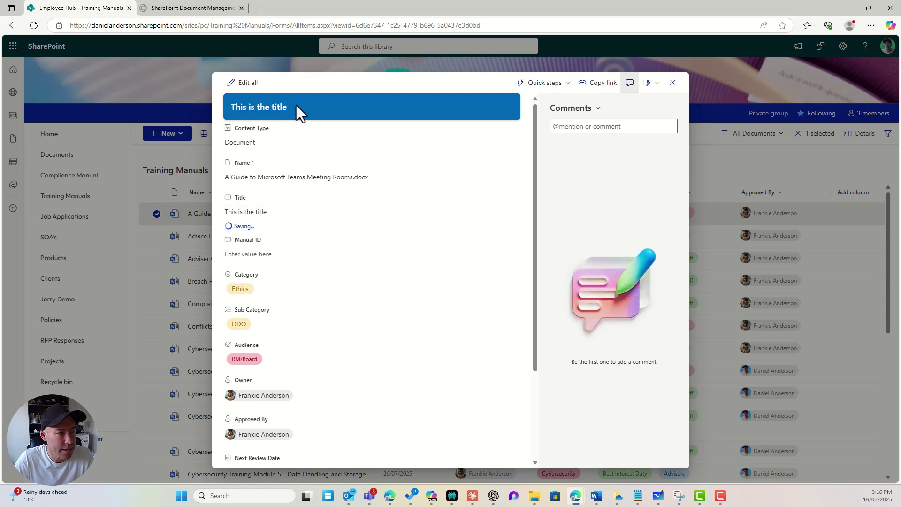
left_click(674, 88)
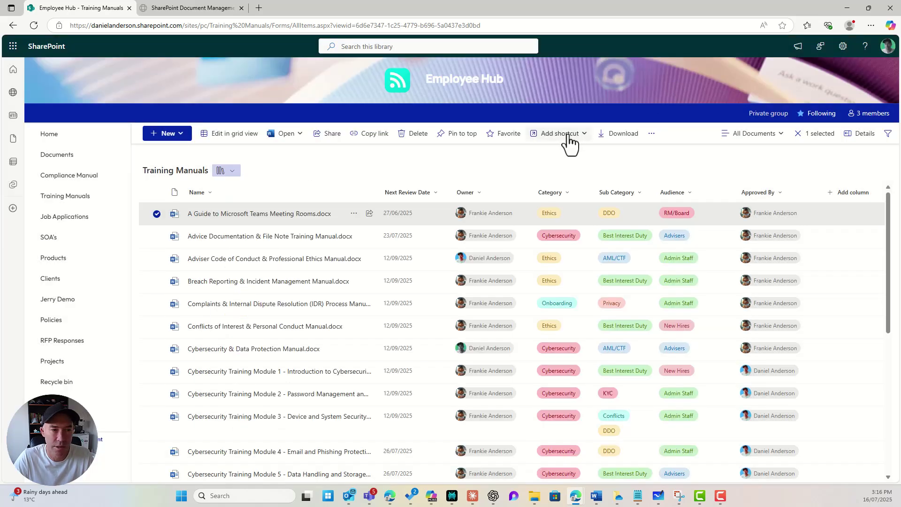
Copy the Advice Documentation manual's name into its Title property, then move to the SharePoint Document Management tab
left_click(157, 215)
left_click(156, 236)
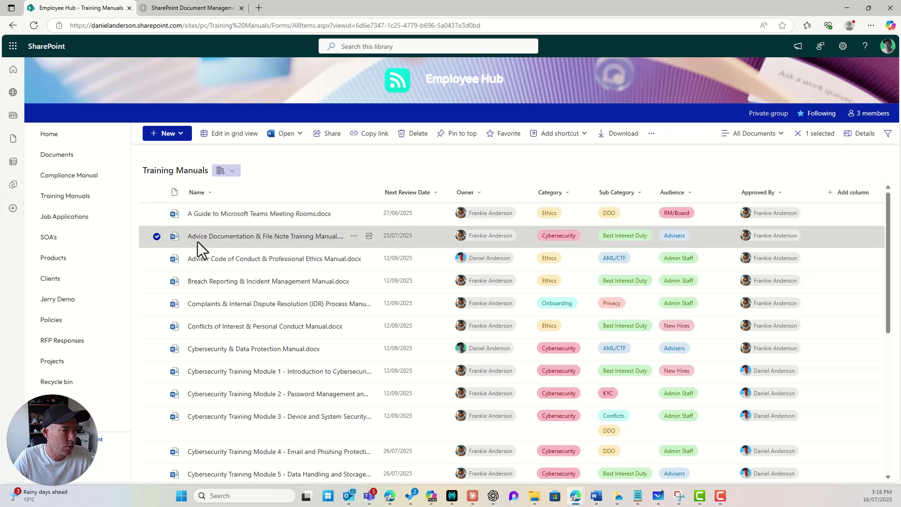
left_click(652, 134)
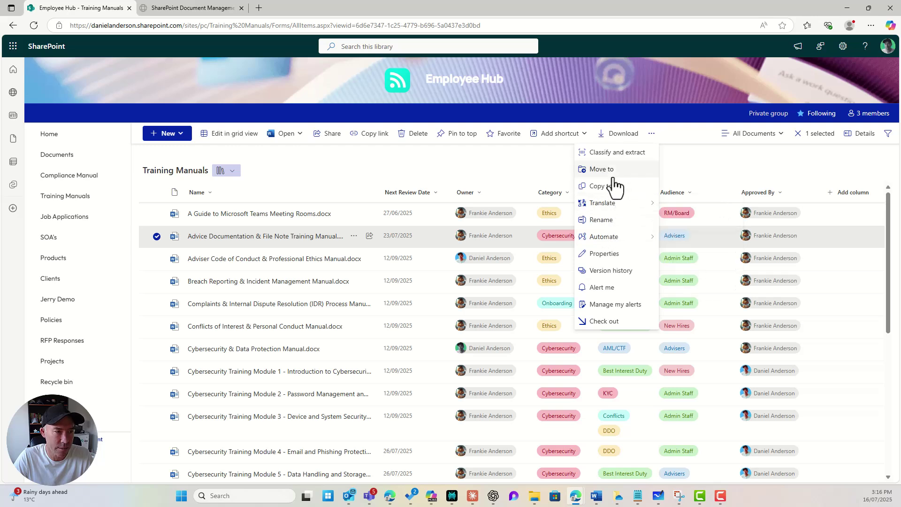
left_click(619, 254)
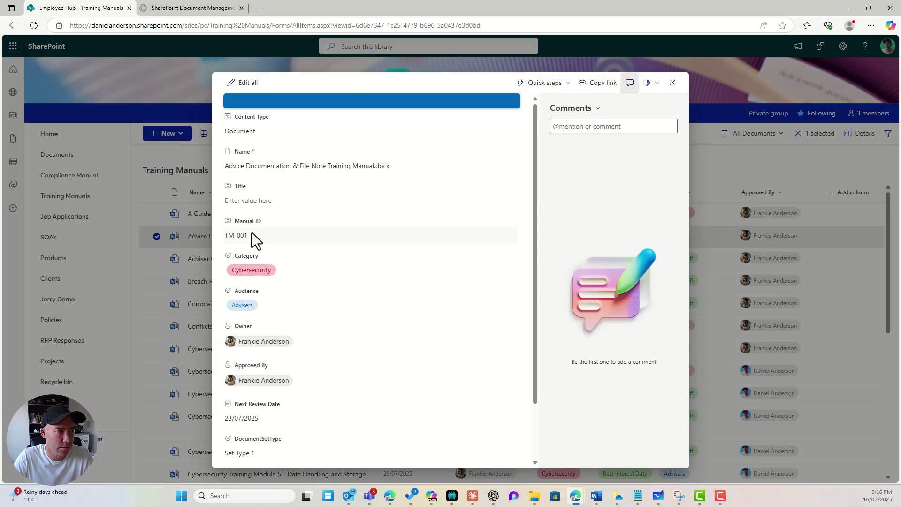
left_click(247, 201)
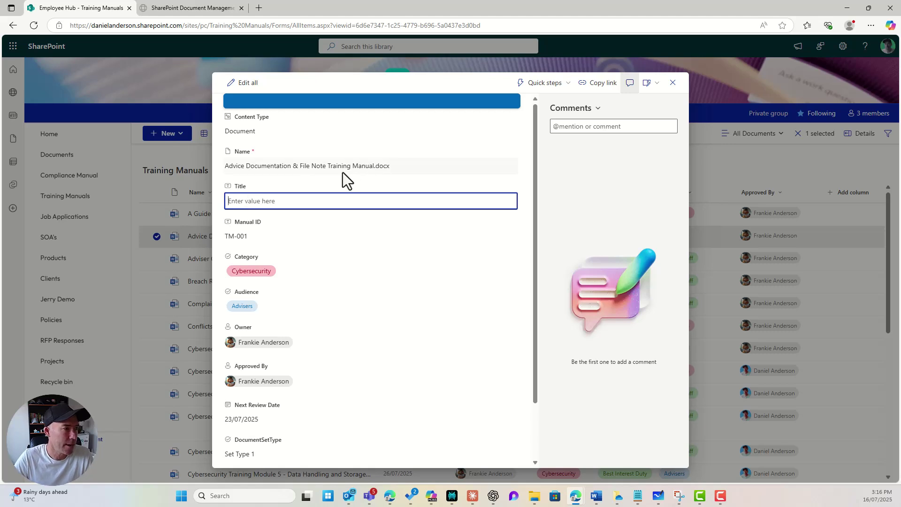
left_click(337, 167)
left_click(257, 201)
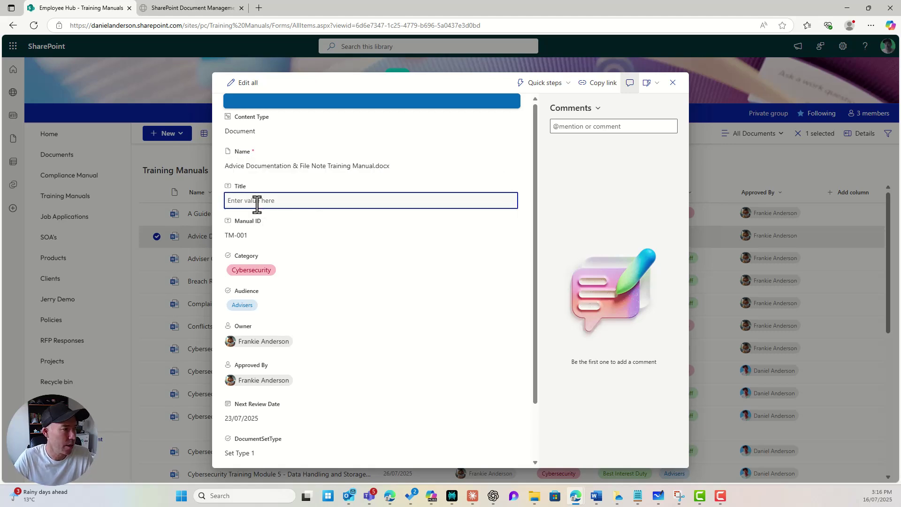
key("ctrl+v")
left_click(398, 215)
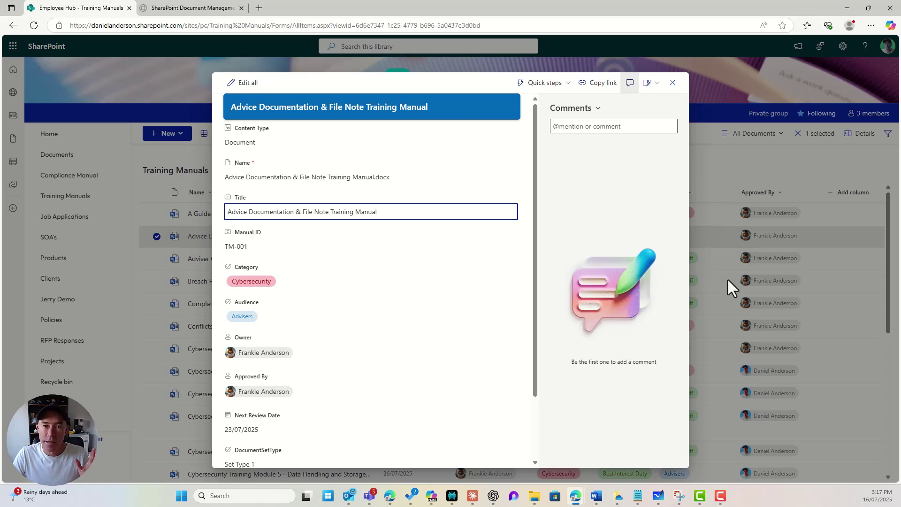
left_click(203, 11)
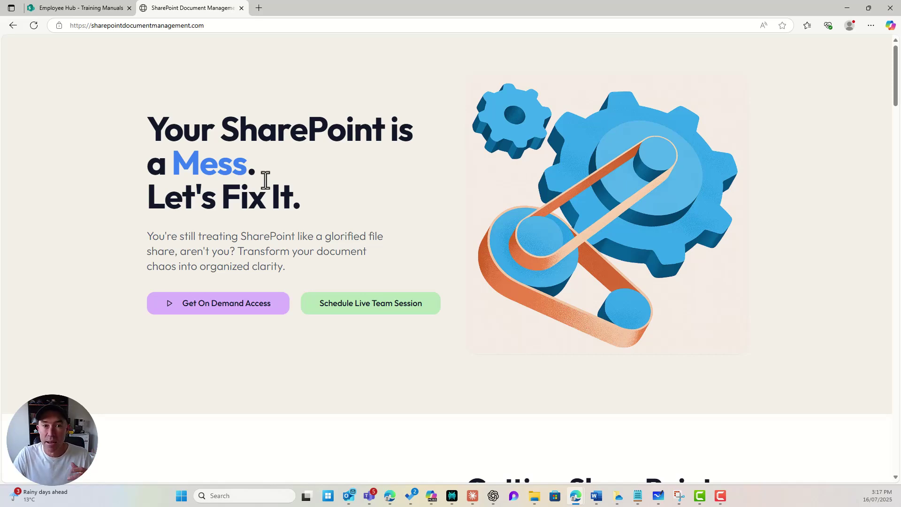
Scroll down the landing page to the $597 Live Team Session and $147 On Demand Access pricing cards
scroll(264, 180, "down", 3)
scroll(267, 187, "up", 3)
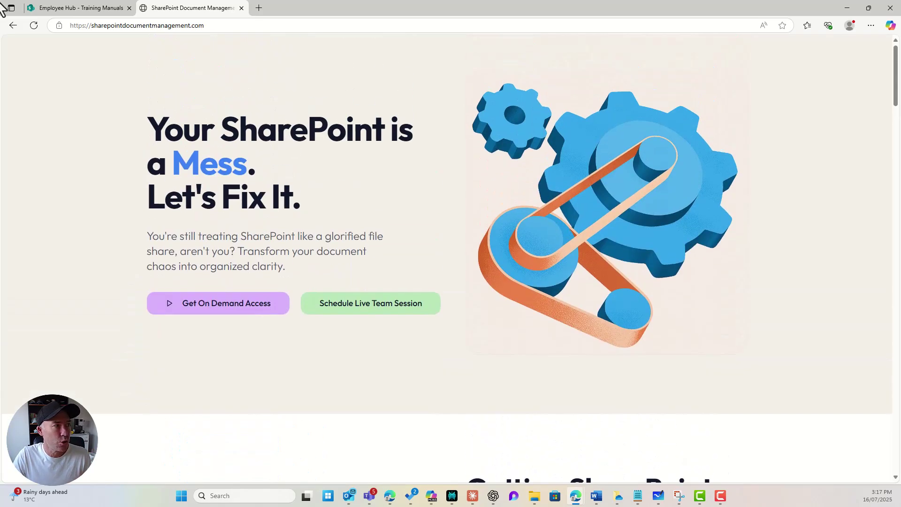
scroll(371, 170, "down", 5)
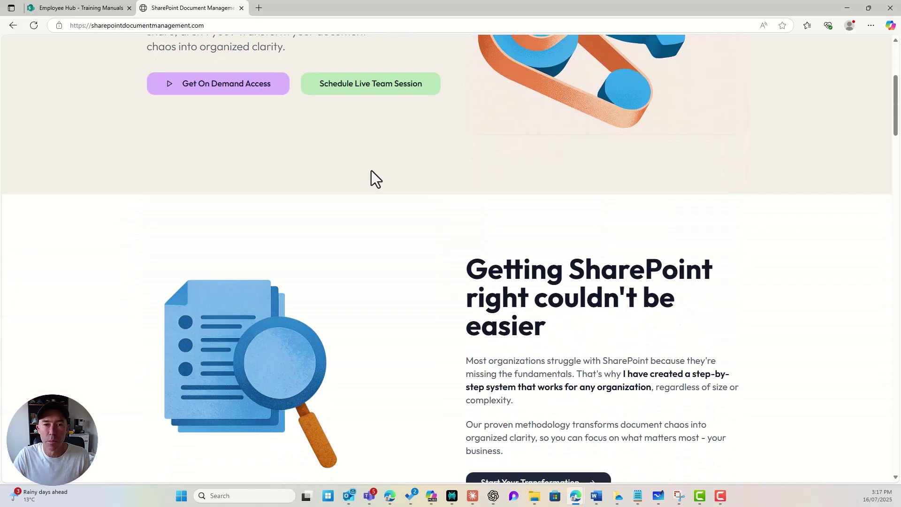
scroll(371, 170, "down", 12)
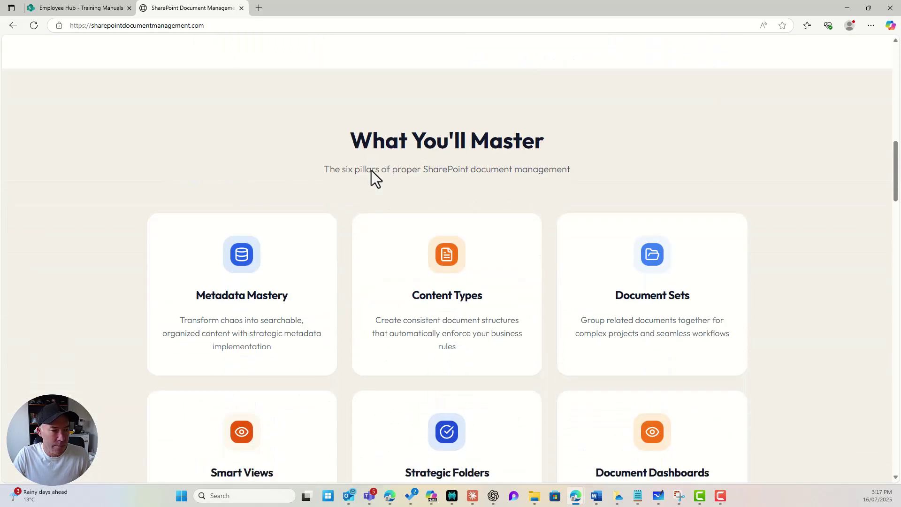
scroll(443, 212, "down", 3)
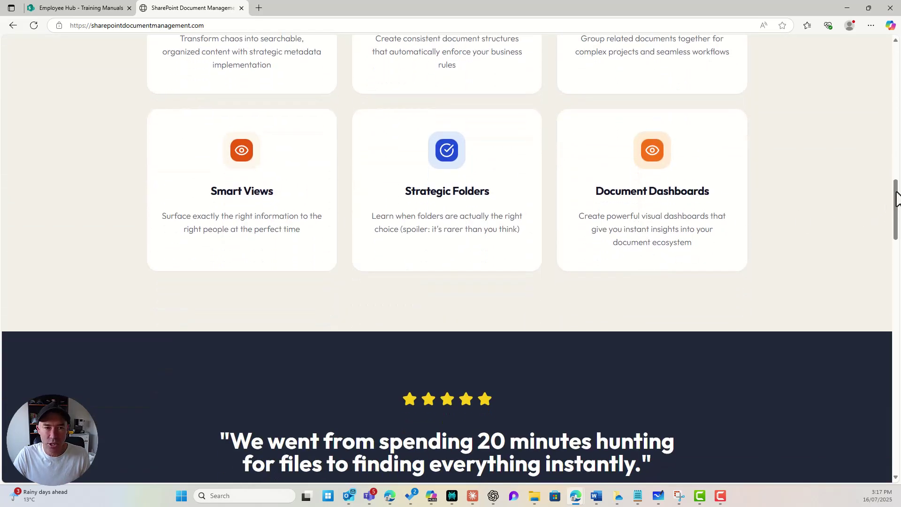
left_click_drag(896, 197, 896, 291)
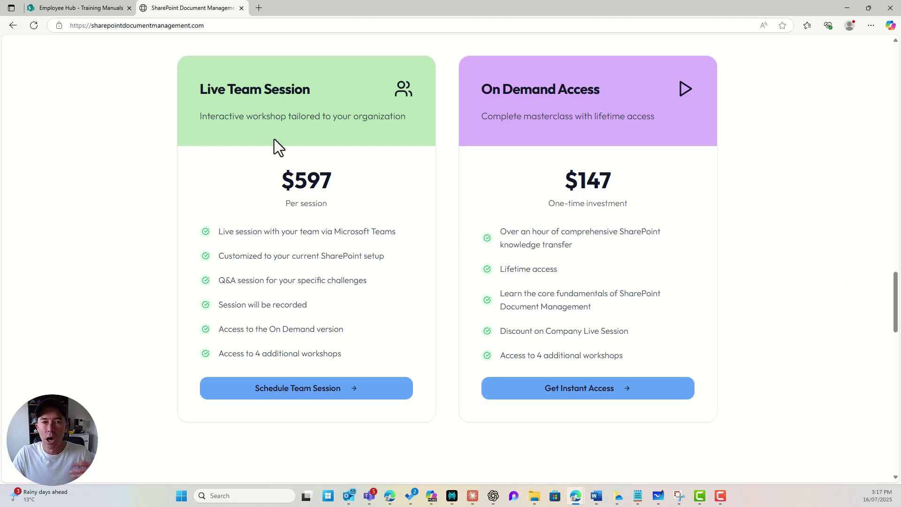